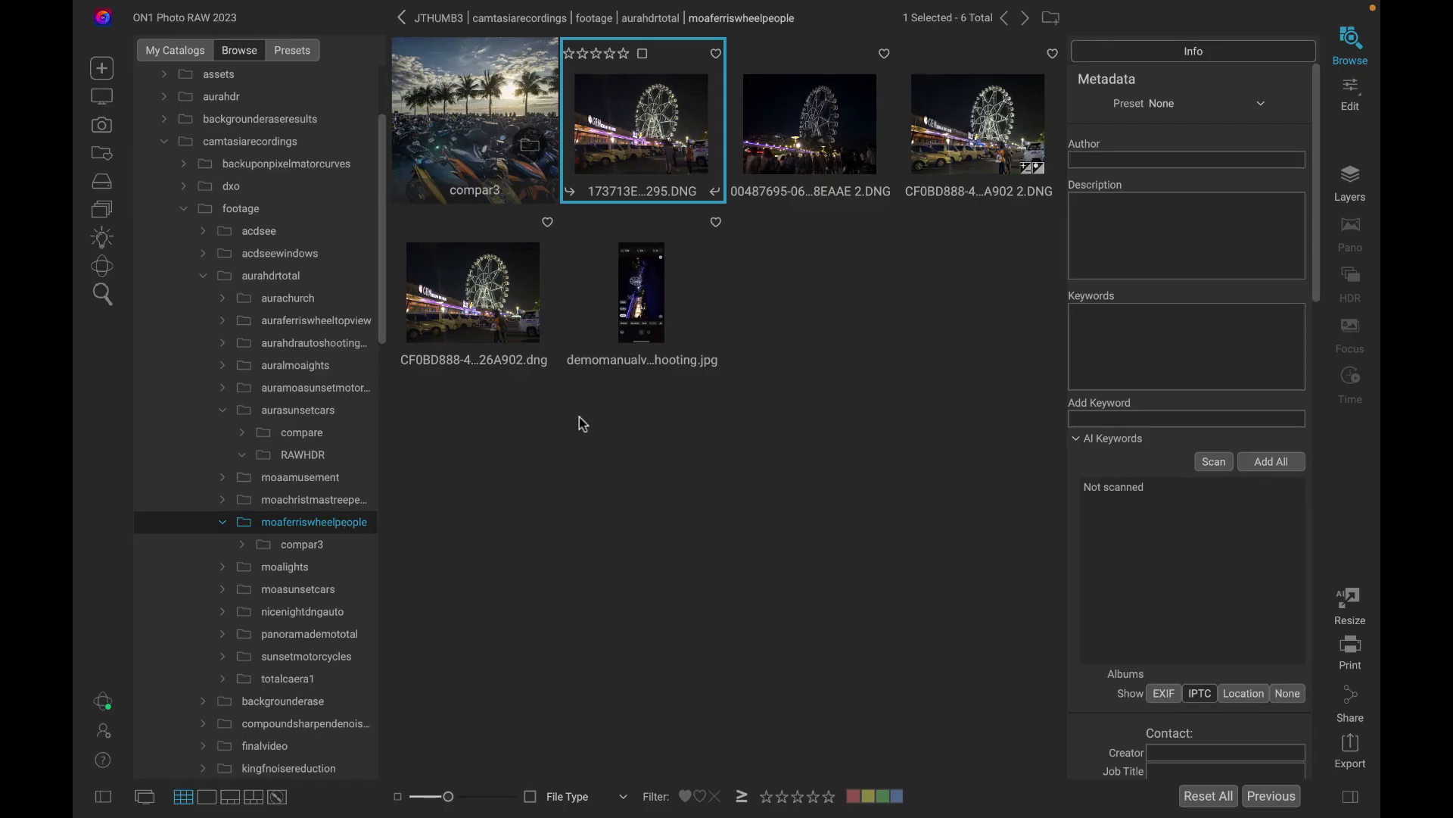
# Open the selected night ferris wheel DNG for editing and inspect the building sign at 100% zoom.
pyautogui.doubleClick(646, 130)
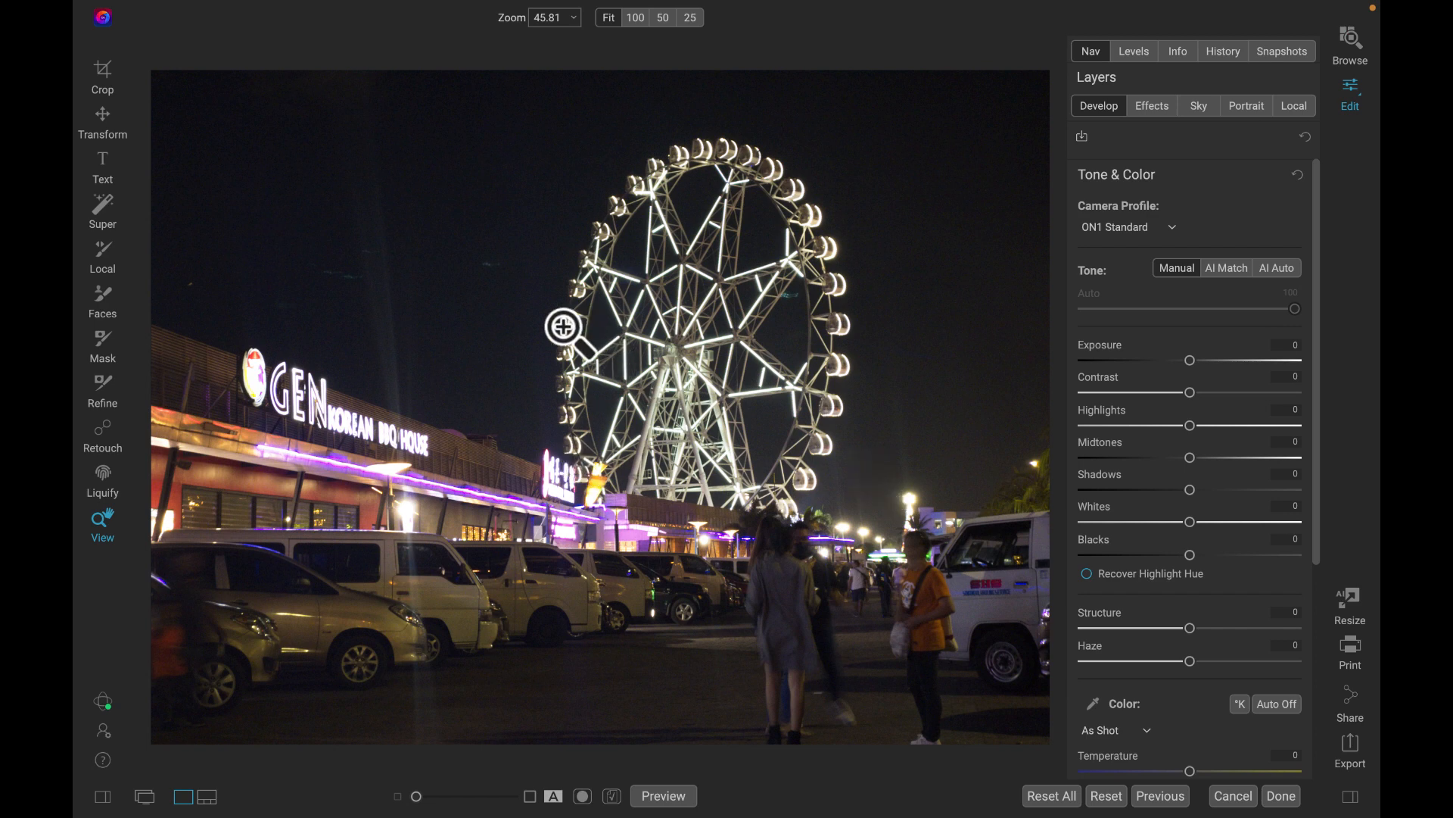
pyautogui.click(521, 375)
pyautogui.moveTo(522, 376); pyautogui.dragTo(743, 328)
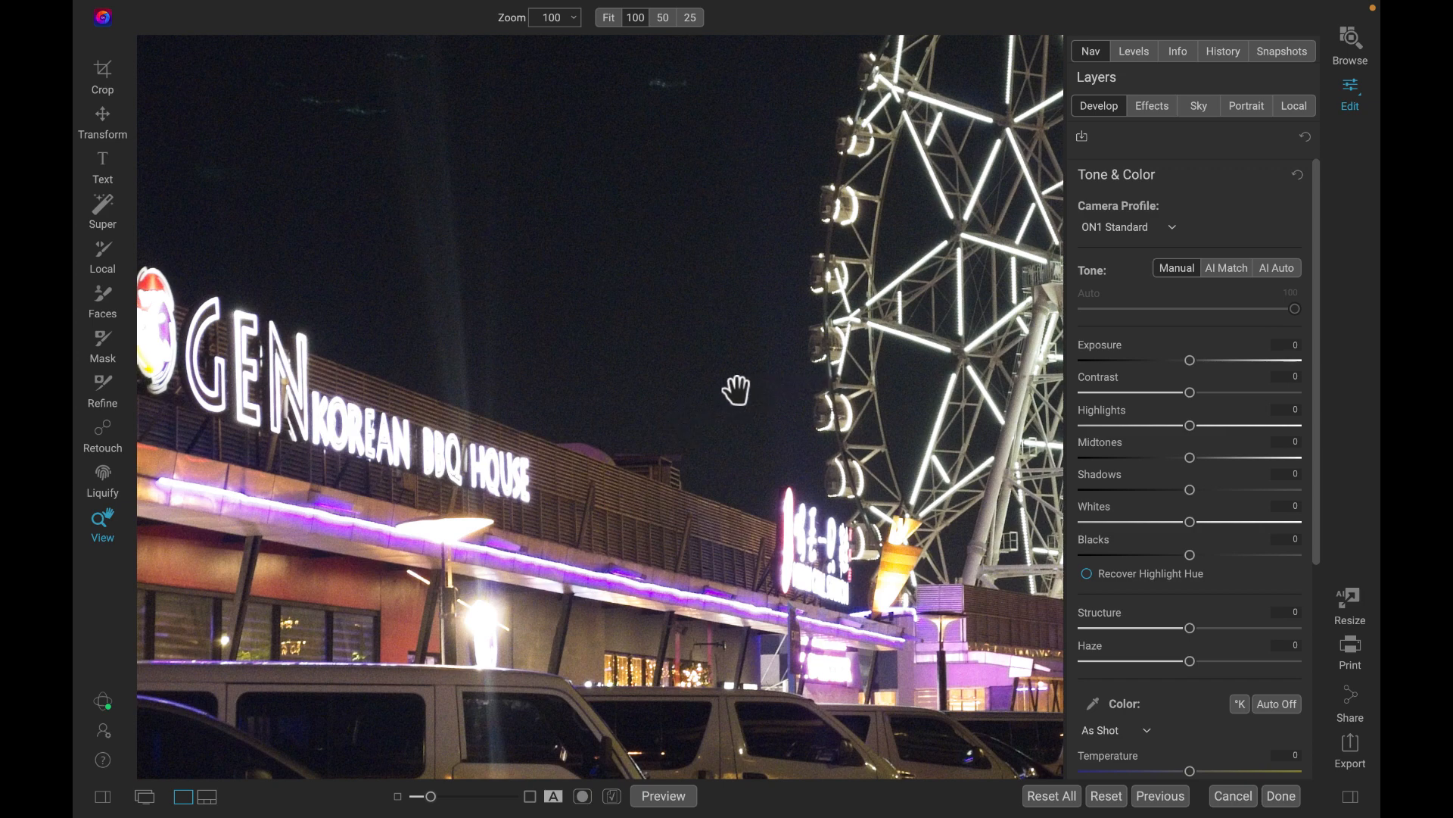
pyautogui.click(736, 390)
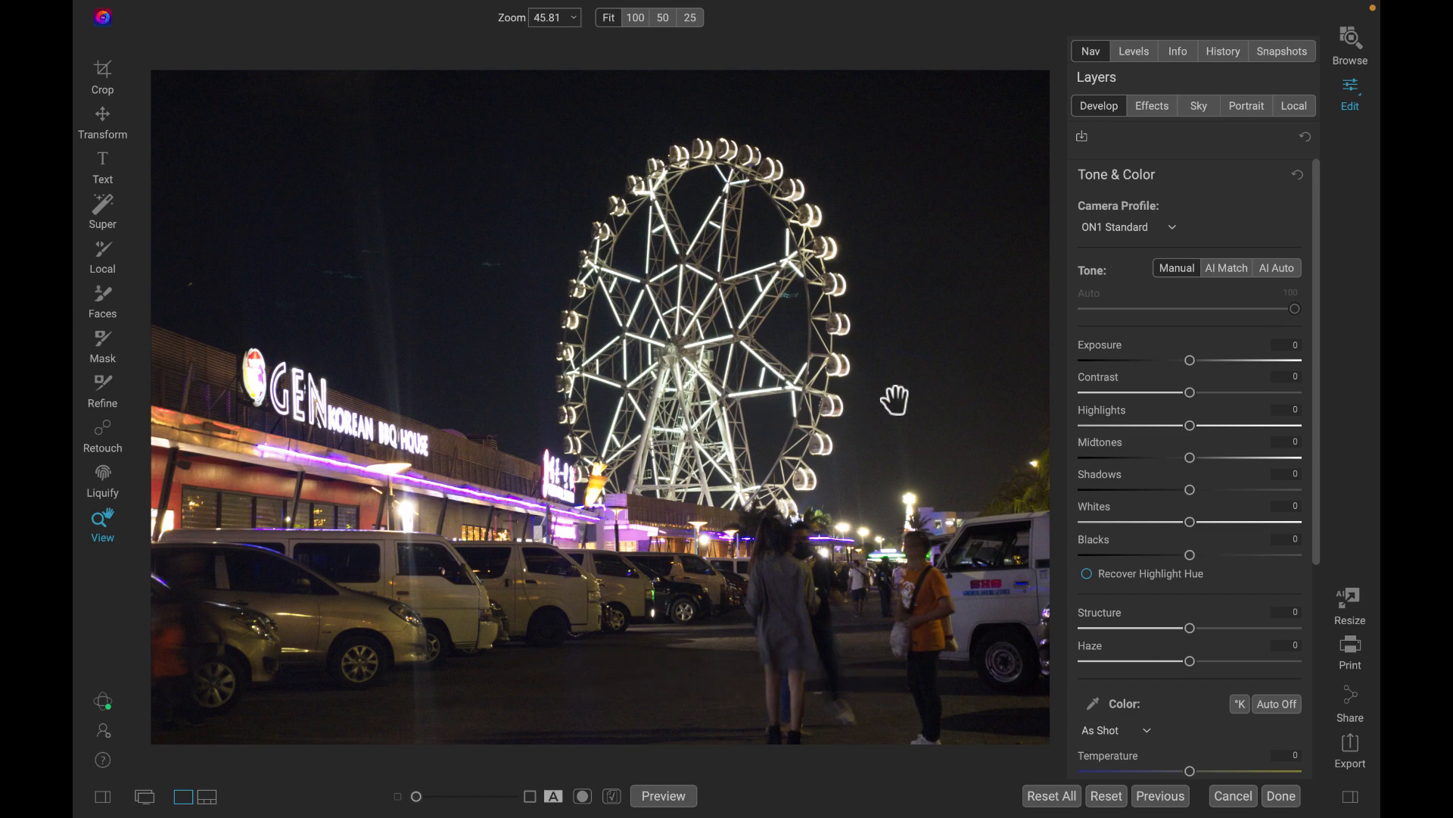
# Examine the ferris wheel, storefront and parked vans up close, then fit the whole photo in view again.
pyautogui.scroll(5, 693, 379)
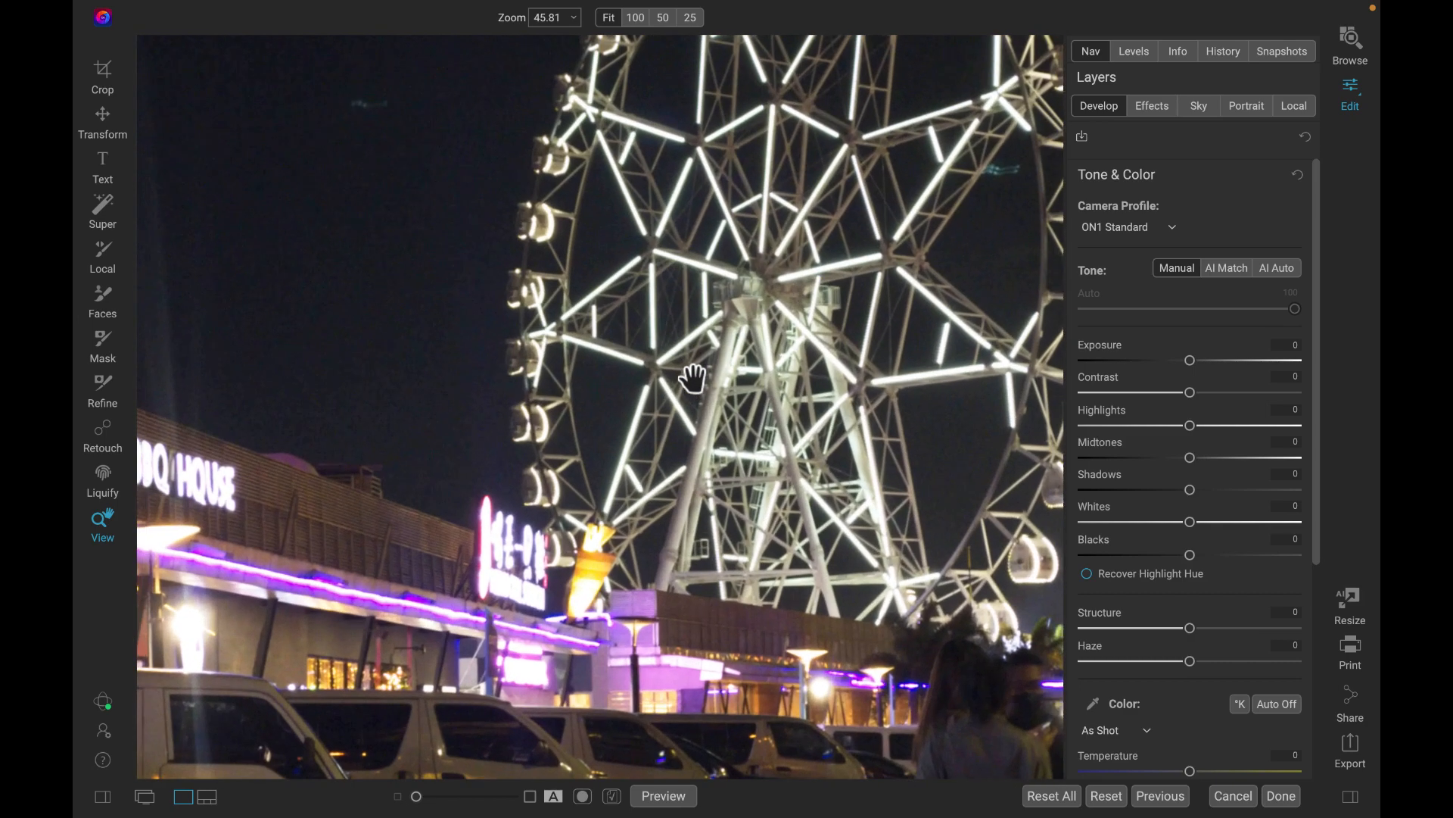
pyautogui.scroll(-3, 693, 380)
pyautogui.hscroll(-2, 694, 379)
pyautogui.scroll(3, 597, 553)
pyautogui.scroll(-4, 597, 553)
pyautogui.hscroll(-7, 597, 552)
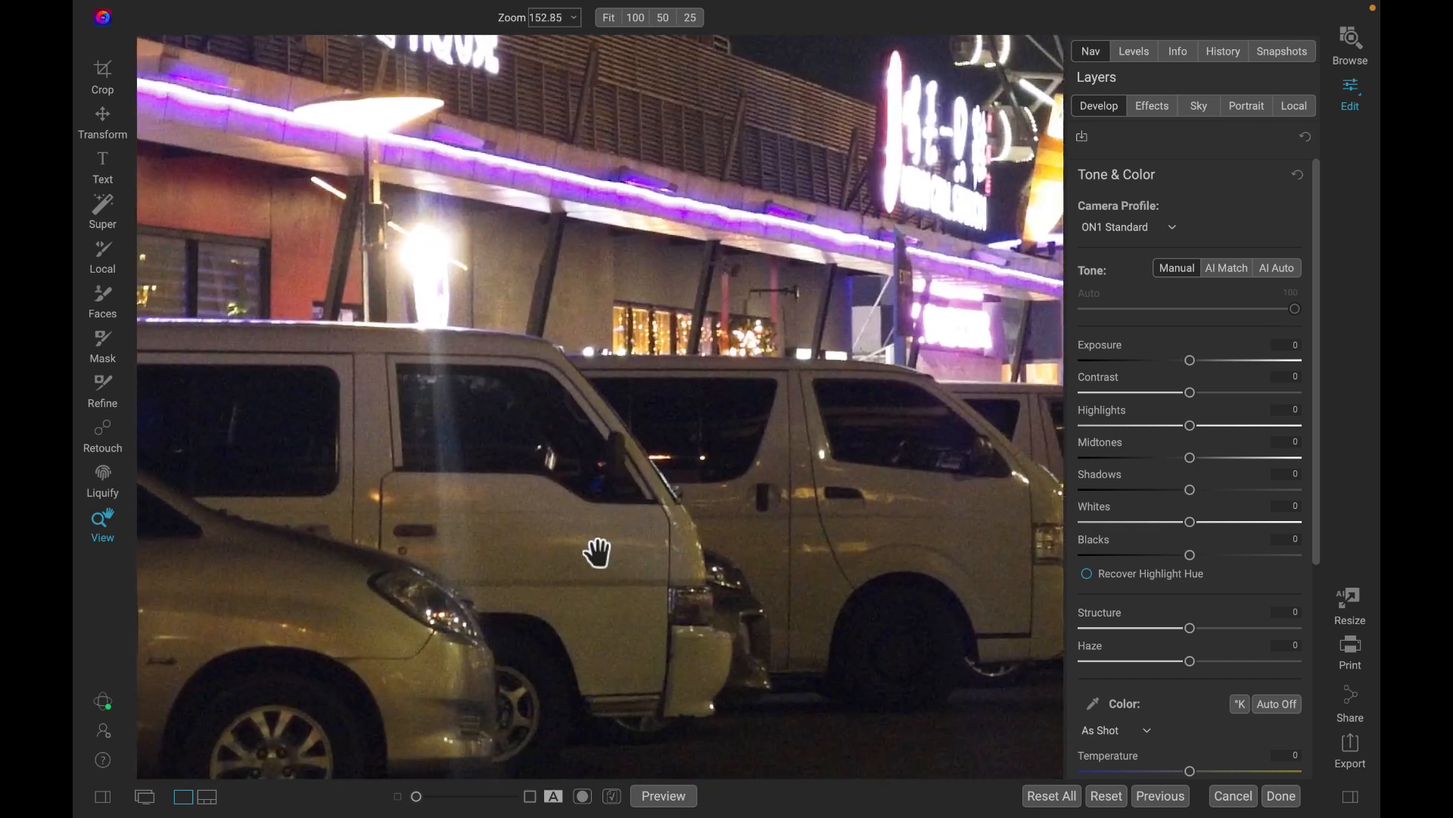
pyautogui.hscroll(3, 597, 552)
pyautogui.hscroll(-2, 598, 552)
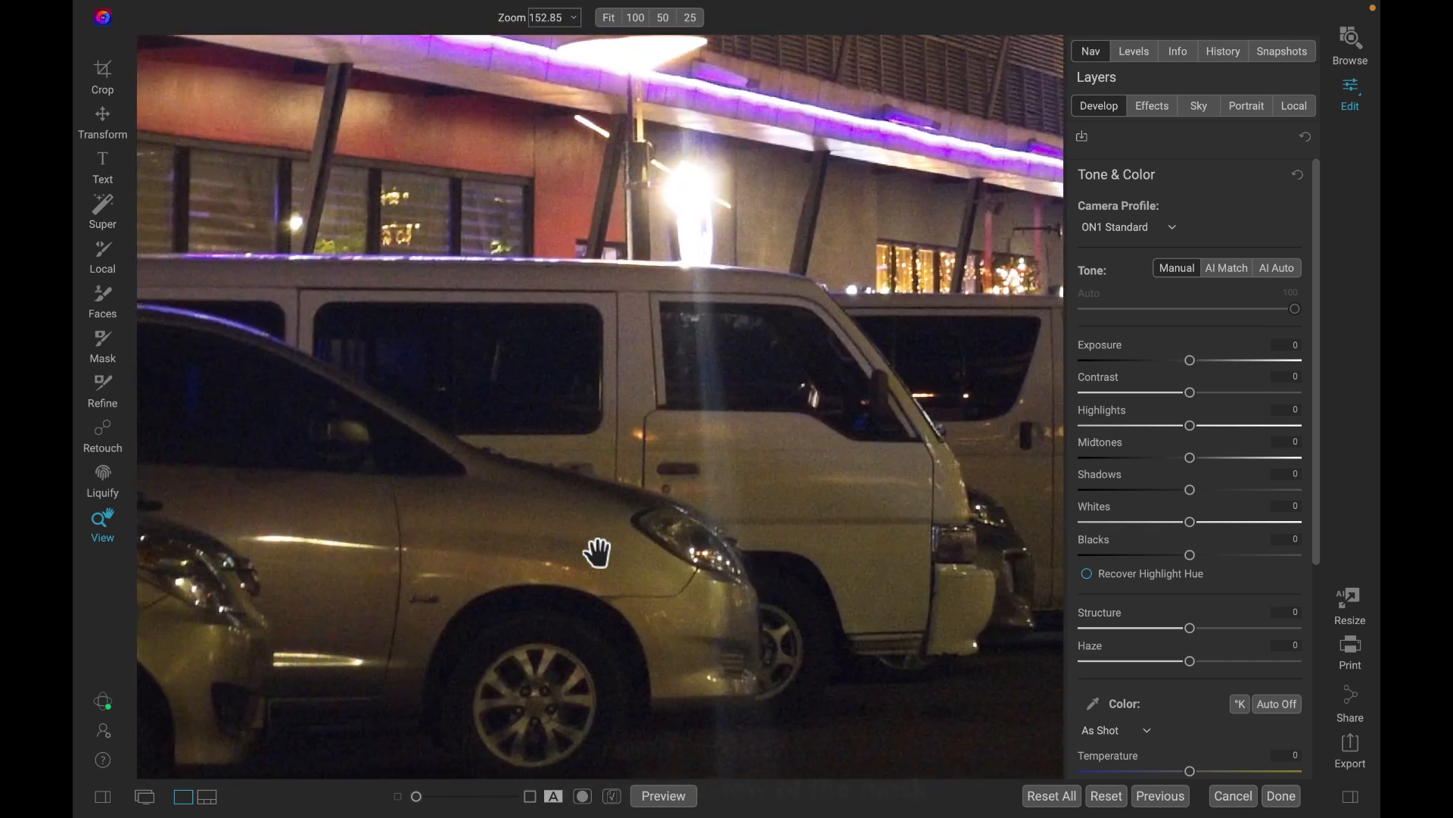
pyautogui.scroll(1, 598, 552)
pyautogui.hscroll(7, 597, 552)
pyautogui.click(597, 552)
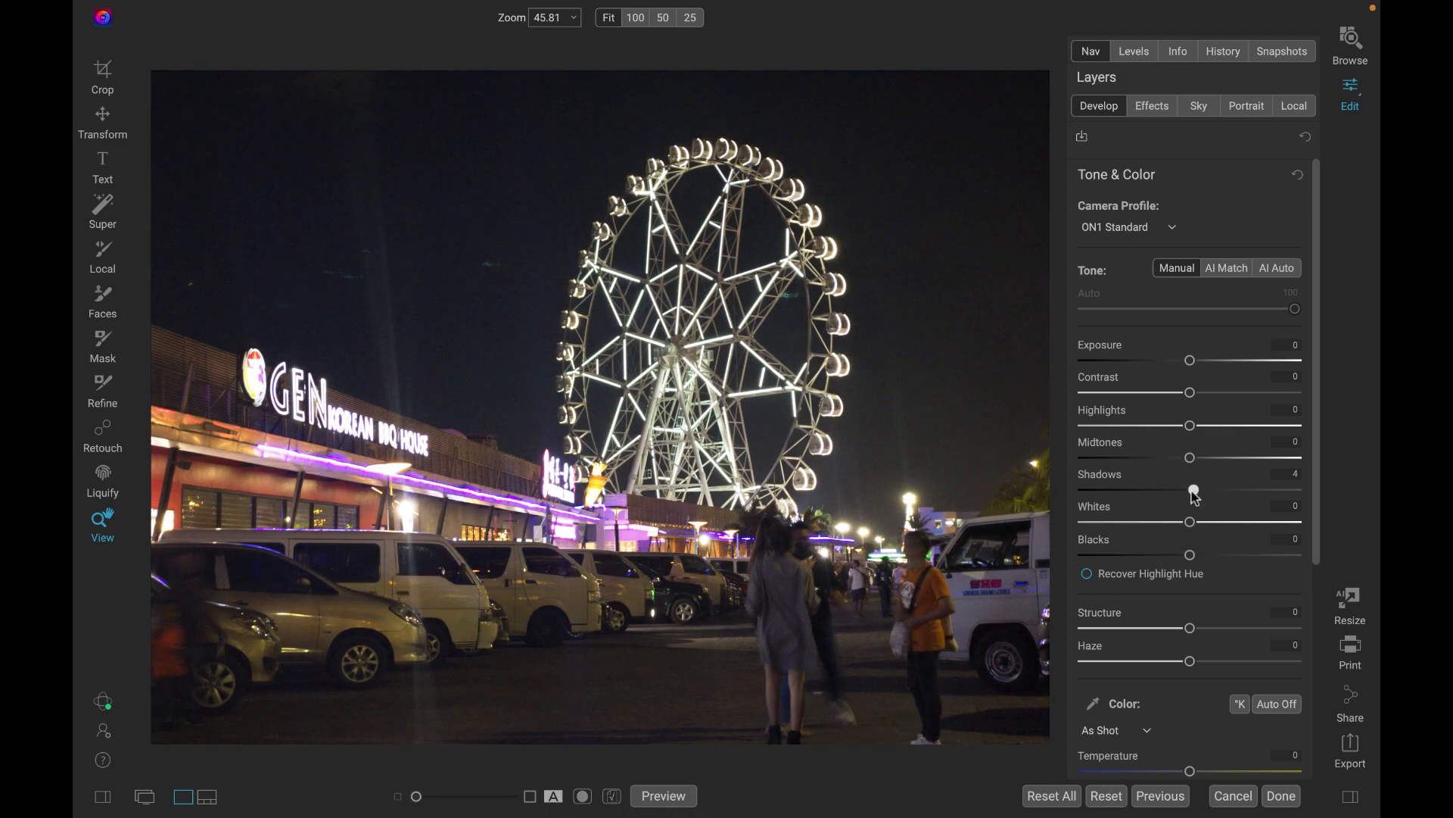
# Try a slight Shadows adjustment on the whole photo.
pyautogui.moveTo(1192, 491)
pyautogui.mouseDown()
pyautogui.moveTo(1251, 504)
pyautogui.moveTo(1191, 500)
pyautogui.mouseUp()
pyautogui.moveTo(1188, 494); pyautogui.dragTo(1192, 498)
# Start a local adjustment, enable the Perfect Brush option and check the brush settings.
pyautogui.click(1294, 109)
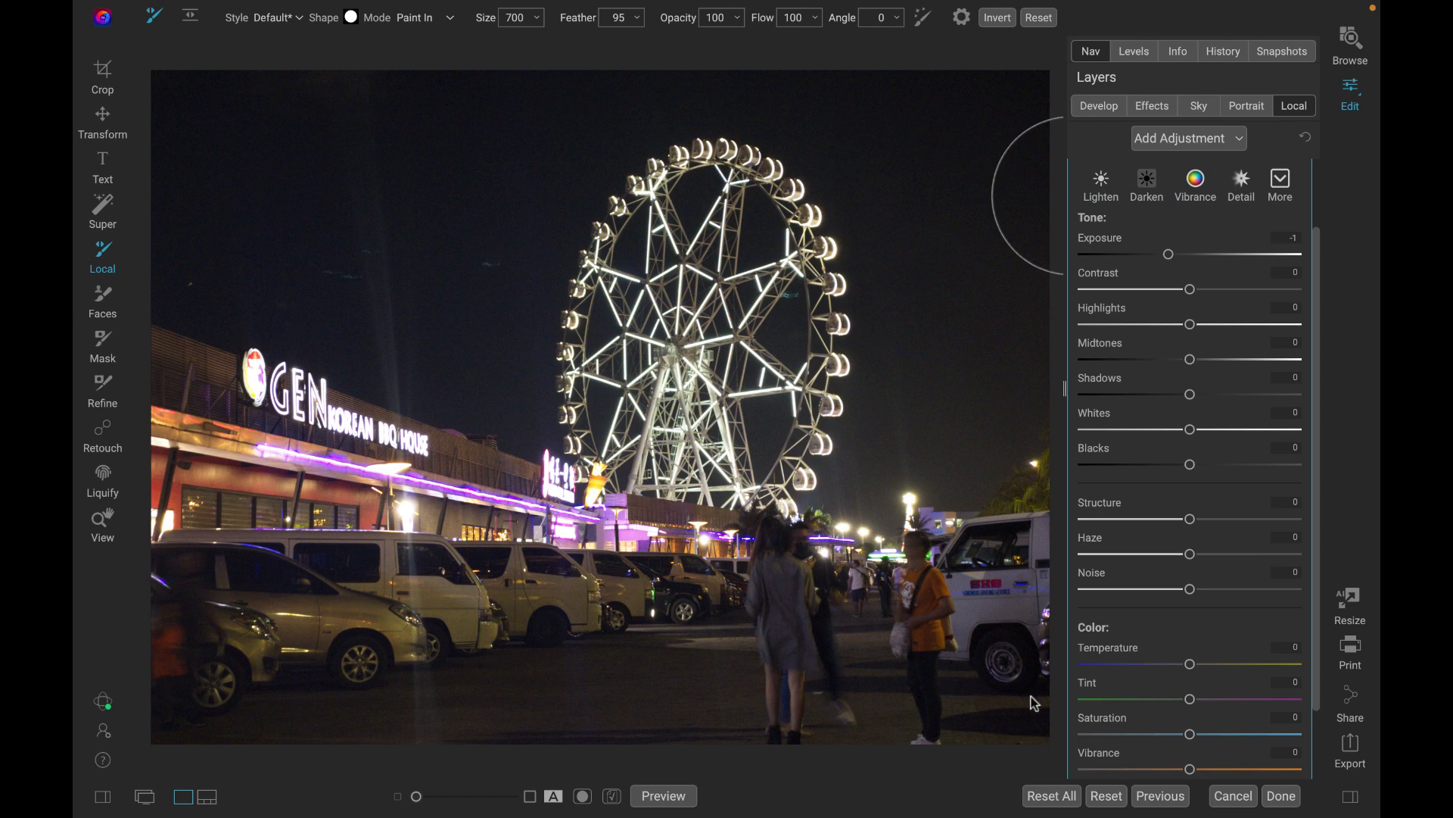
pyautogui.scroll(-2, 1187, 609)
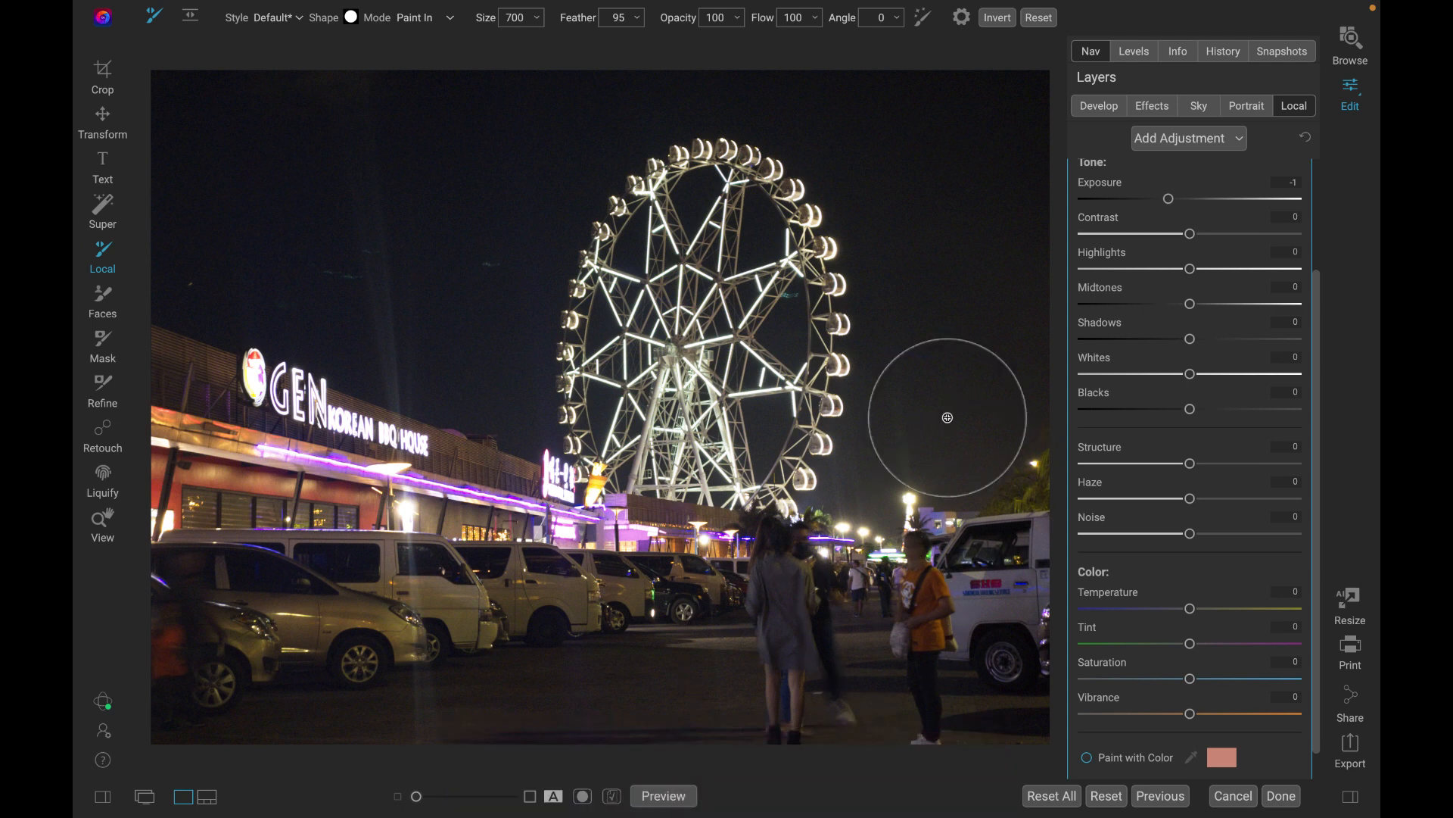
pyautogui.click(922, 20)
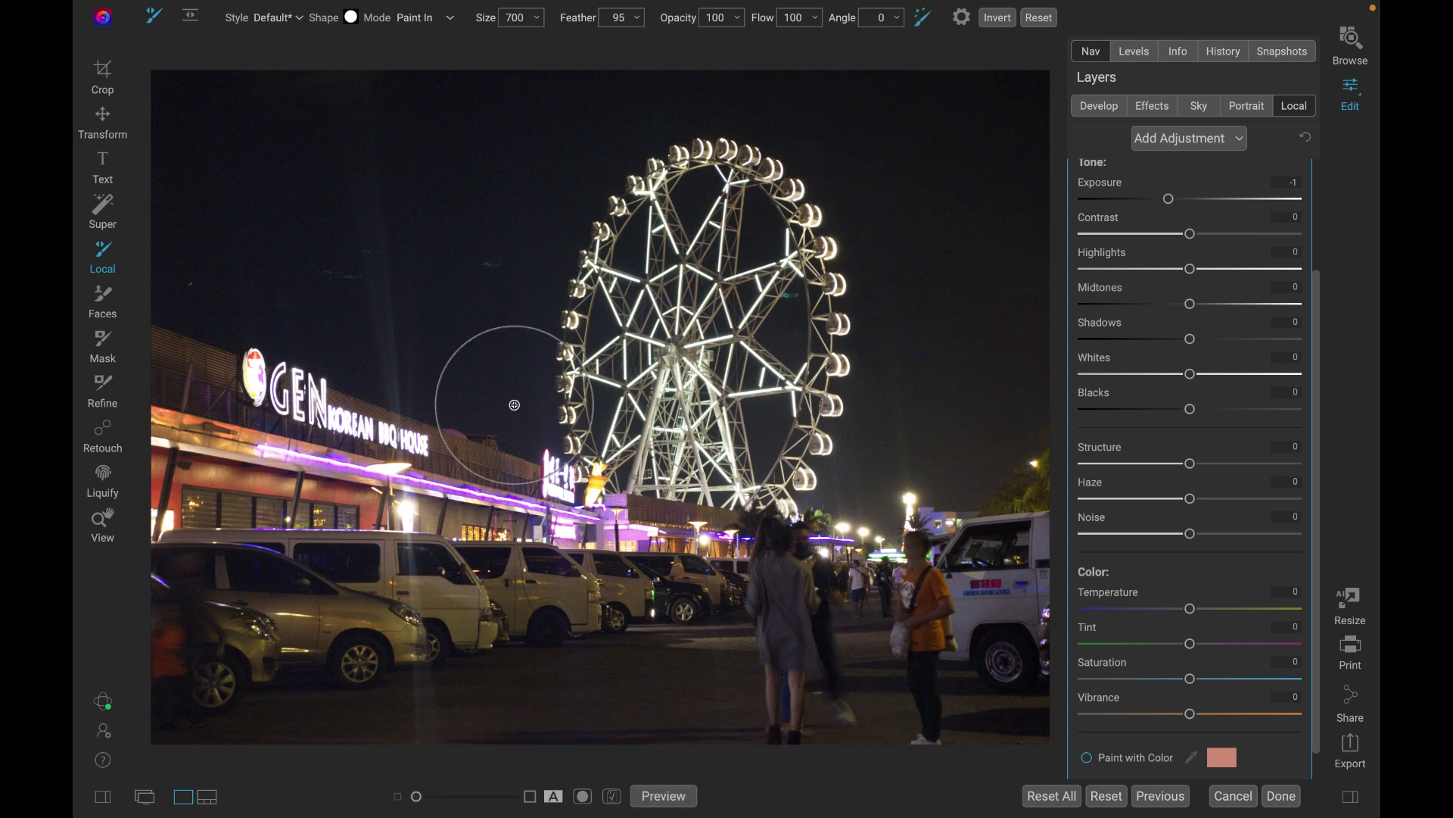
pyautogui.click(961, 18)
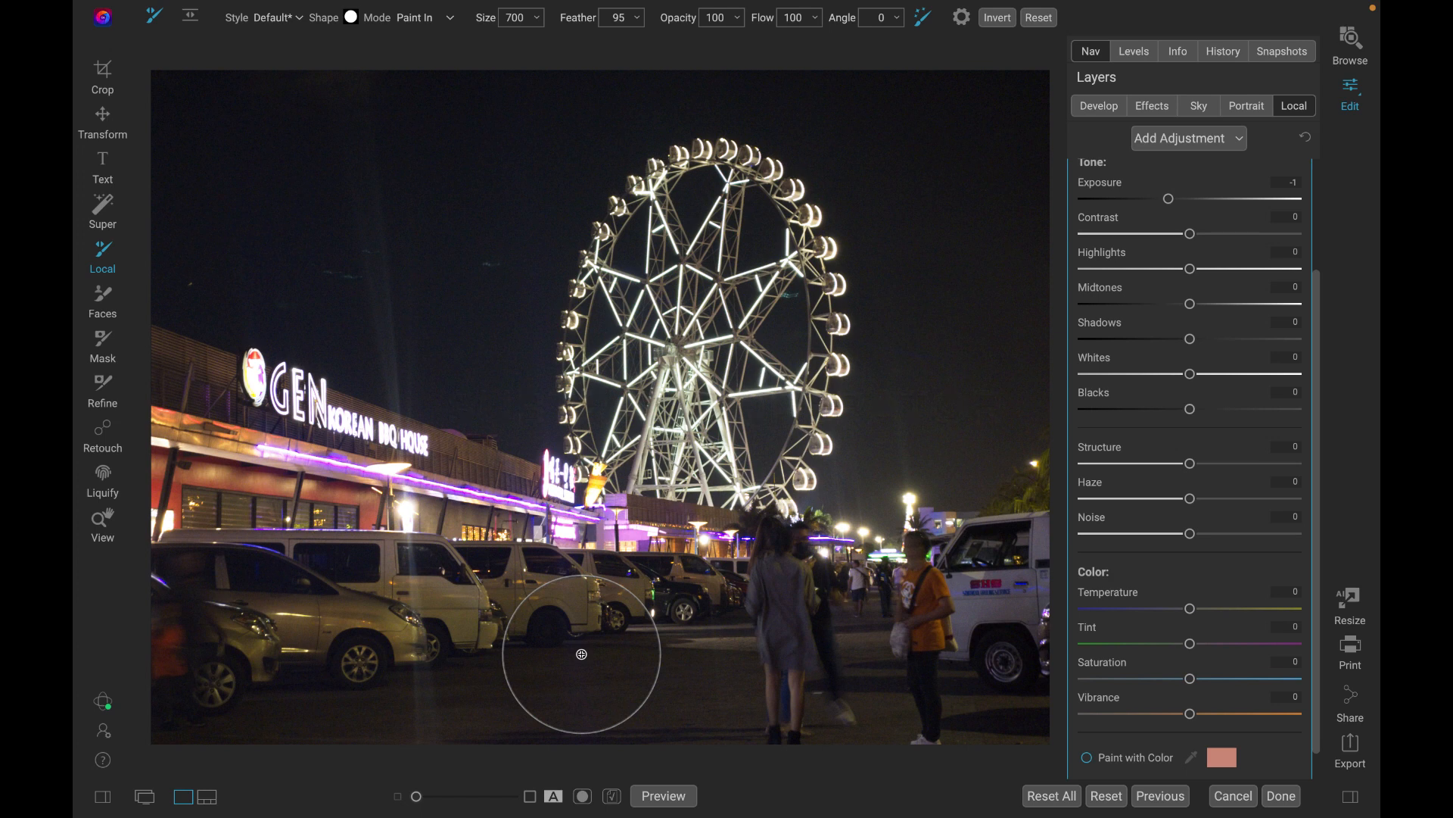
# Enable Paint with Color and brush over the whole foreground, covering the parked vehicles, people and pavement.
pyautogui.scroll(-1, 1150, 611)
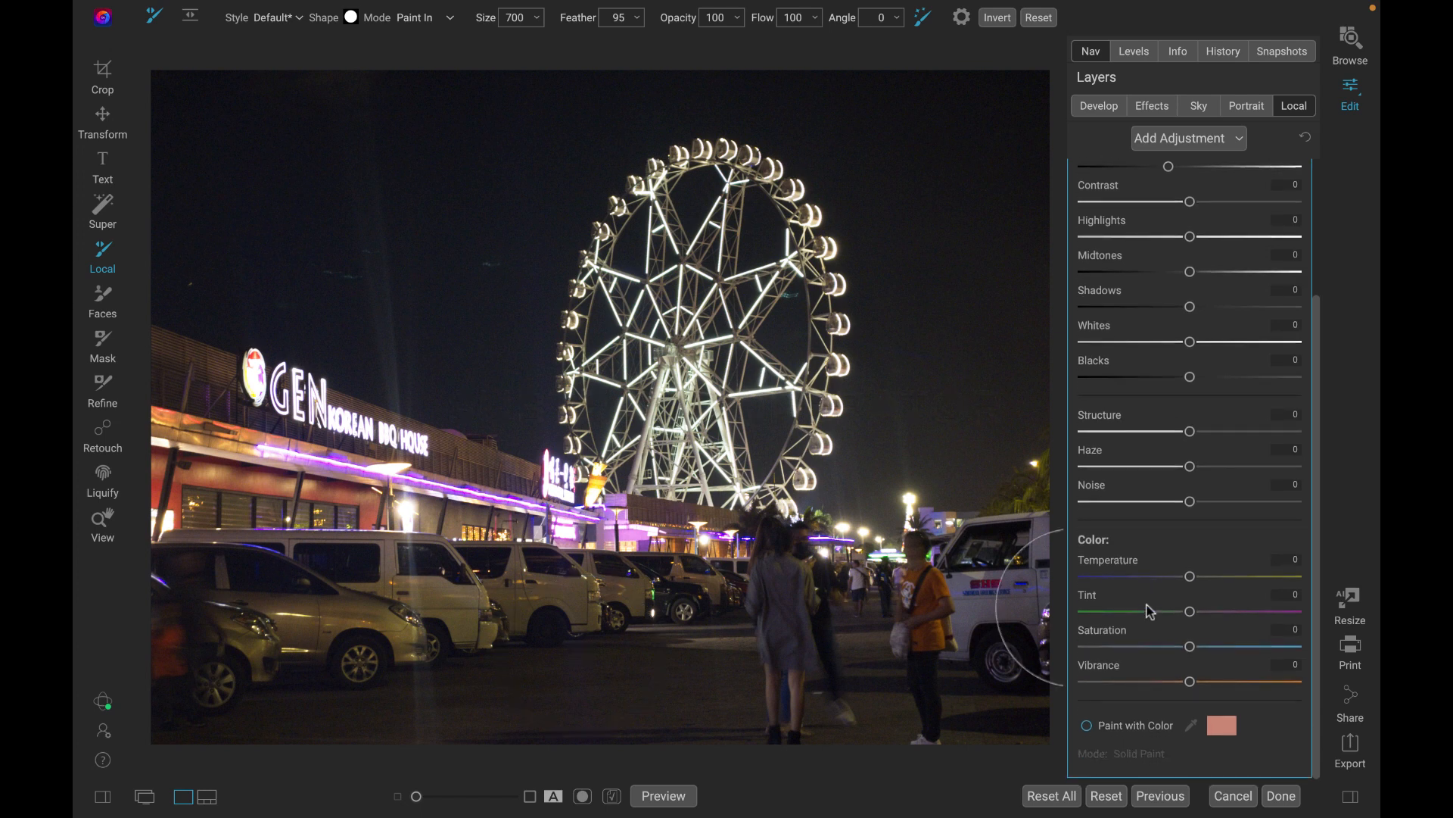
pyautogui.click(1088, 726)
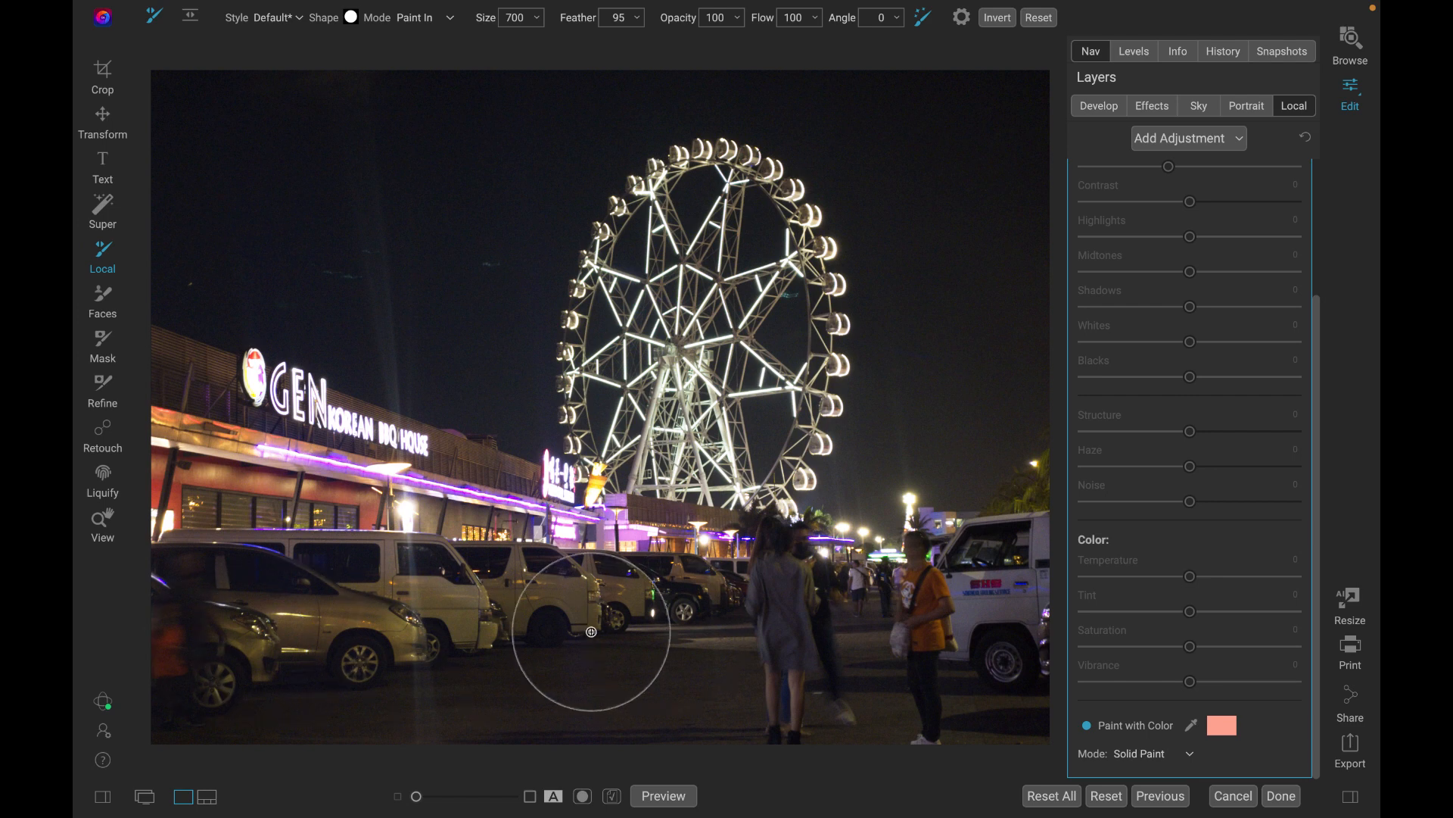
pyautogui.moveTo(178, 607)
pyautogui.mouseDown()
pyautogui.moveTo(676, 618)
pyautogui.moveTo(799, 667)
pyautogui.moveTo(97, 679)
pyautogui.moveTo(456, 736)
pyautogui.moveTo(768, 755)
pyautogui.moveTo(1056, 733)
pyautogui.moveTo(1125, 637)
pyautogui.moveTo(1055, 544)
pyautogui.moveTo(934, 584)
pyautogui.moveTo(1003, 655)
pyautogui.moveTo(987, 555)
pyautogui.moveTo(814, 615)
pyautogui.moveTo(760, 563)
pyautogui.moveTo(765, 534)
pyautogui.moveTo(666, 581)
pyautogui.moveTo(646, 549)
pyautogui.moveTo(468, 681)
pyautogui.moveTo(780, 728)
pyautogui.moveTo(960, 726)
pyautogui.mouseUp()
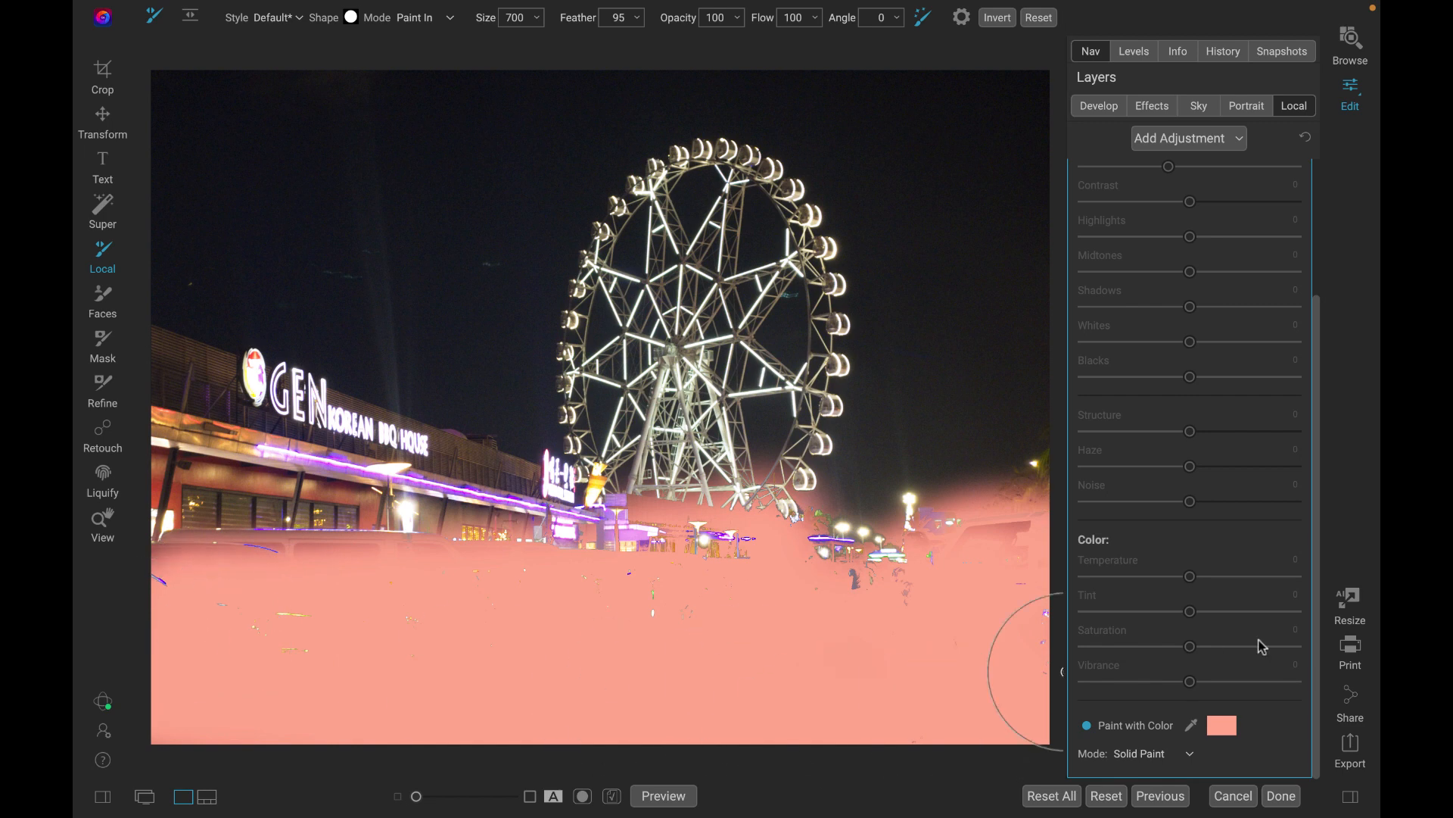
# Open the adjustment's mask options and toggle the mask view to check the painted area.
pyautogui.scroll(3, 1212, 372)
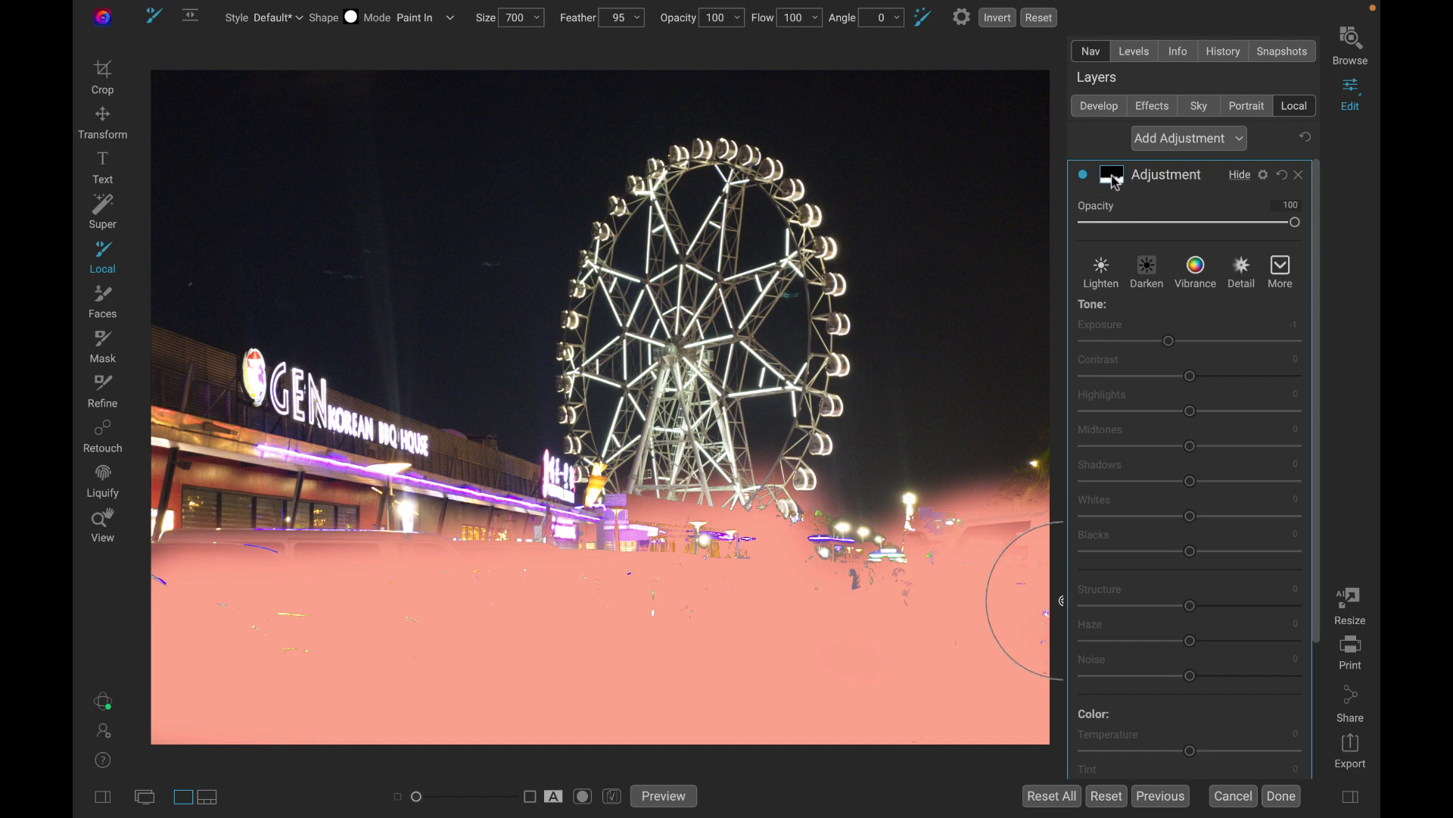
pyautogui.click(1112, 176)
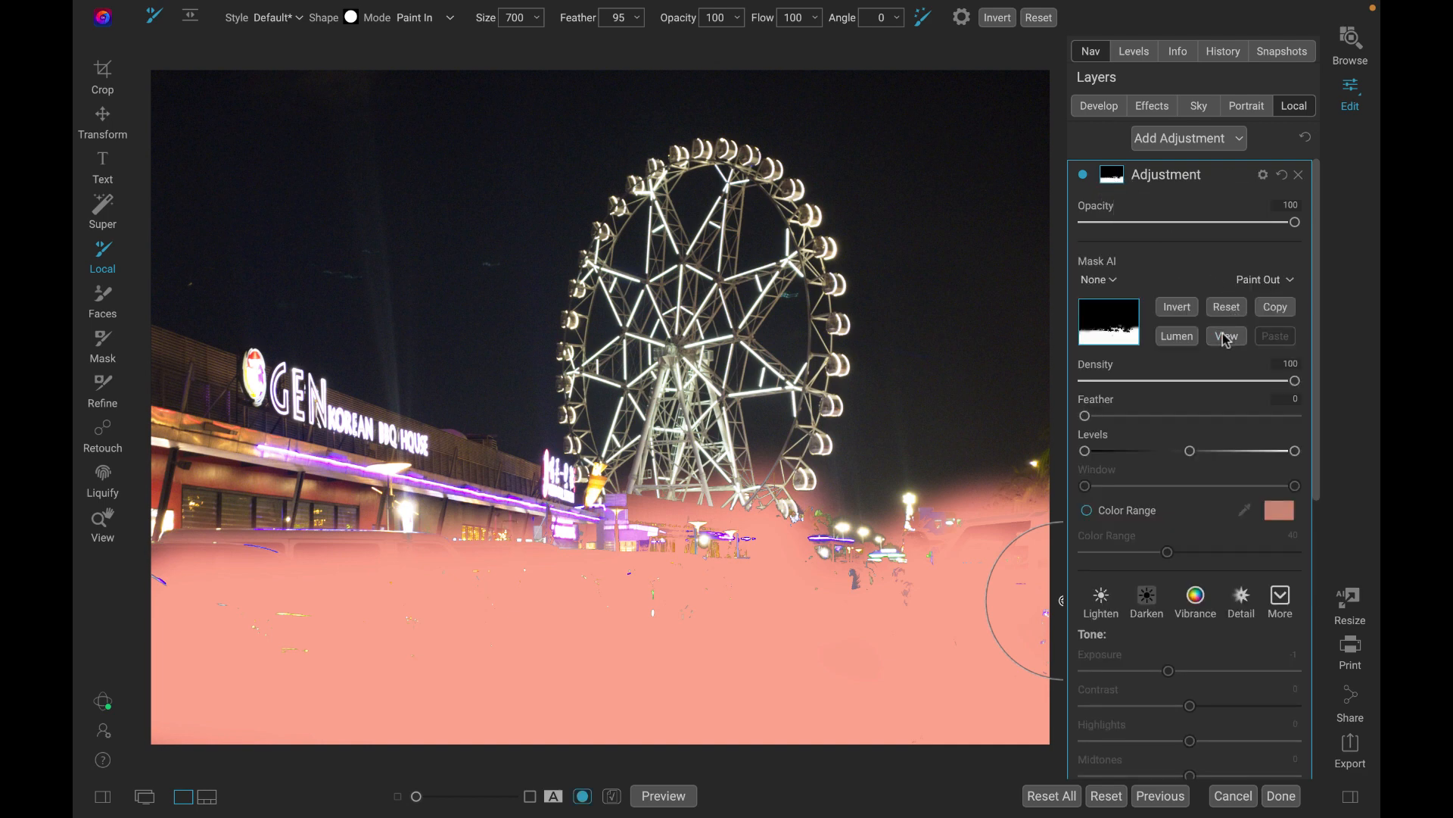
pyautogui.click(1227, 336)
pyautogui.click(1227, 338)
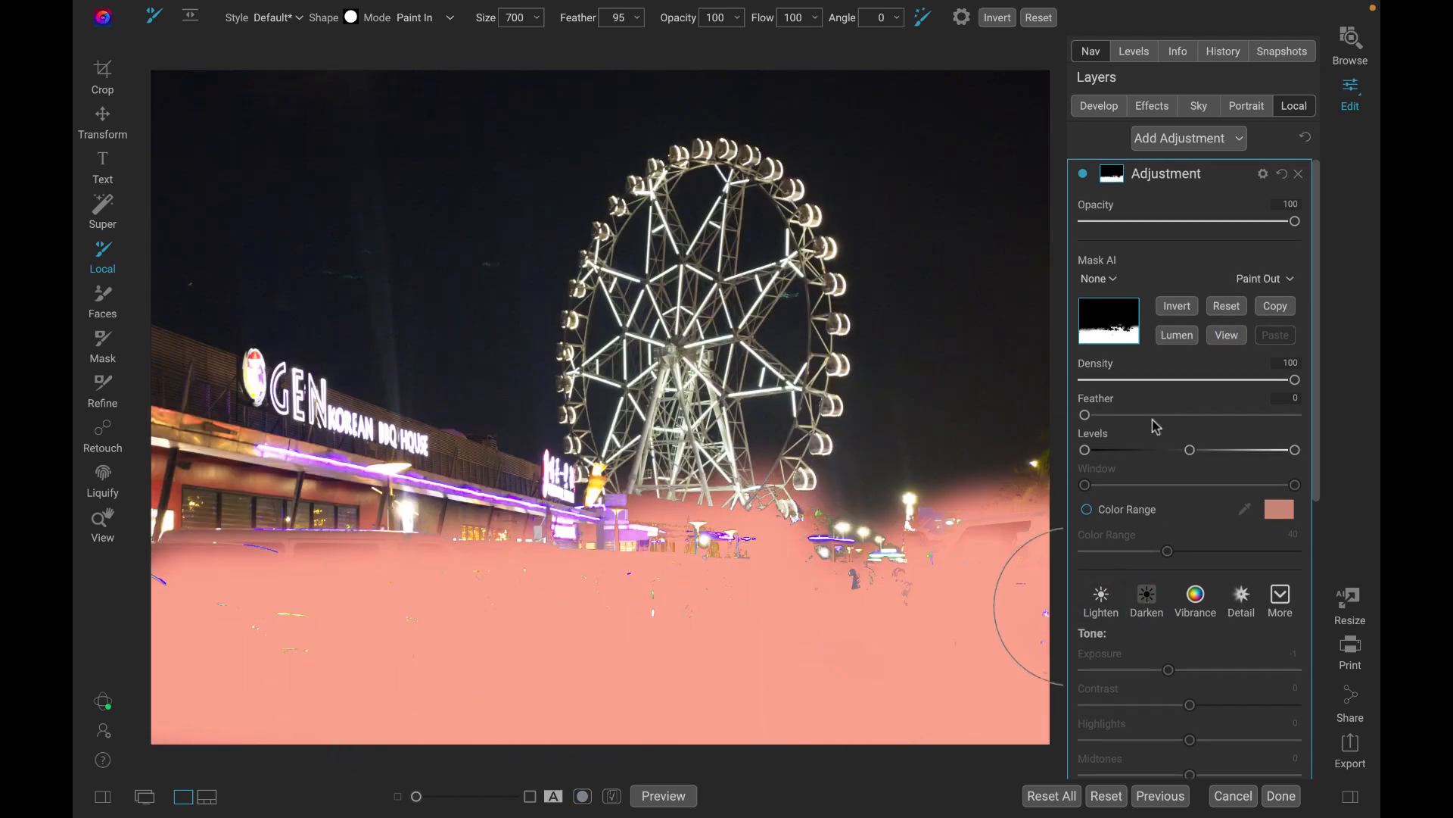
# Apply the Lighten style to the masked foreground and set its Exposure to 0.8.
pyautogui.scroll(-2, 1154, 428)
pyautogui.scroll(2, 1128, 436)
pyautogui.scroll(-1, 1130, 440)
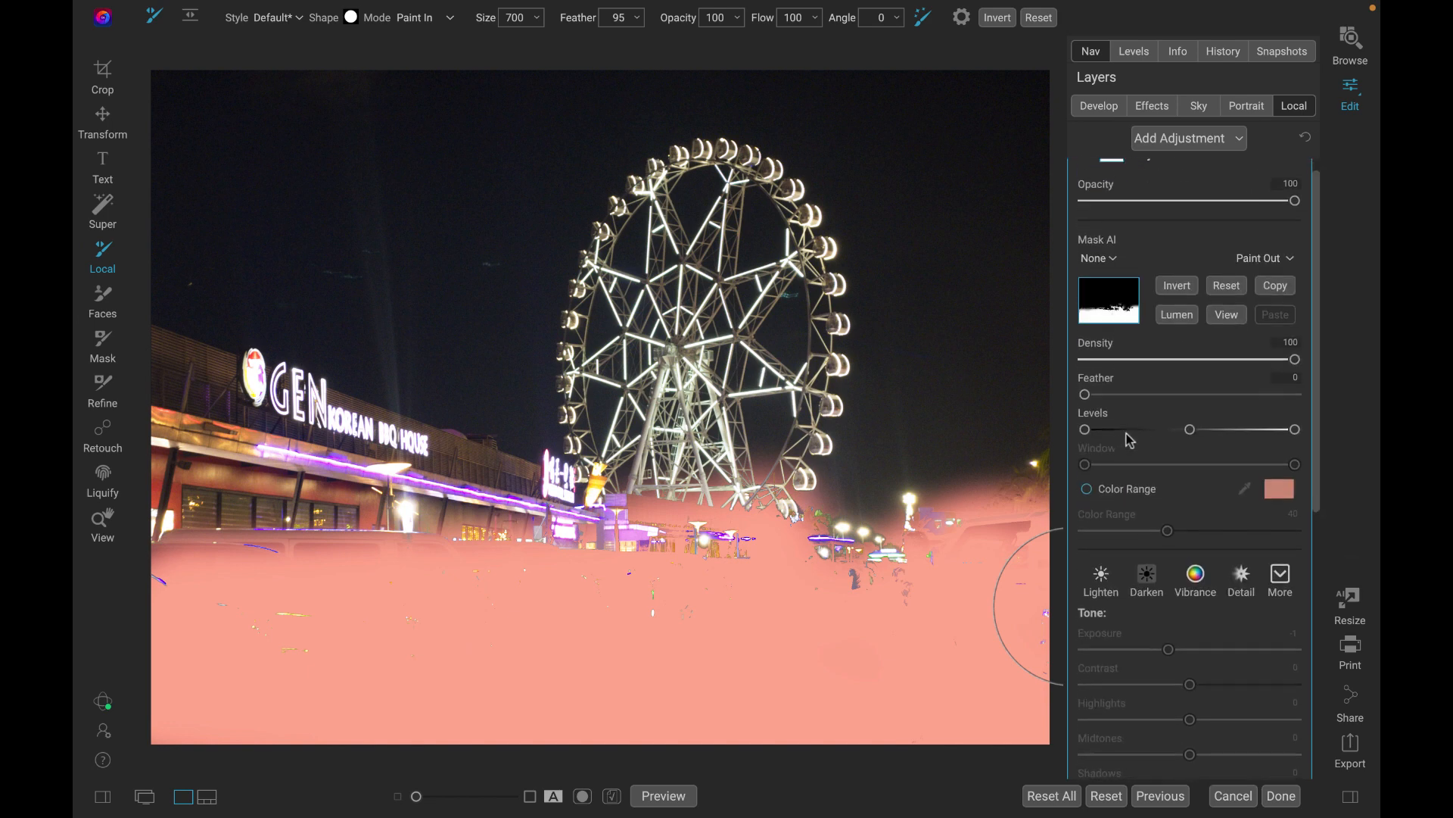
pyautogui.scroll(-3, 1130, 440)
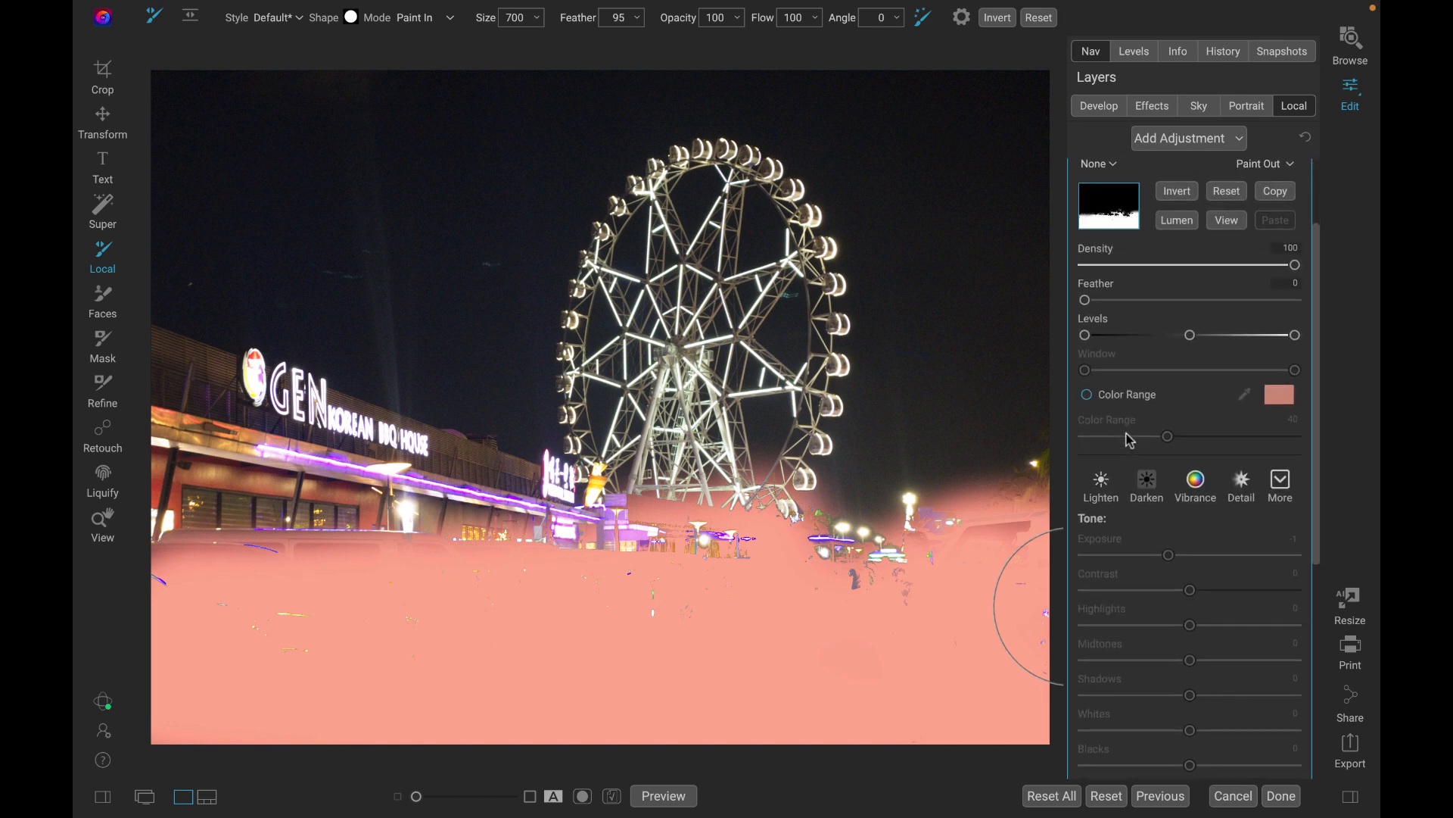
pyautogui.click(1104, 491)
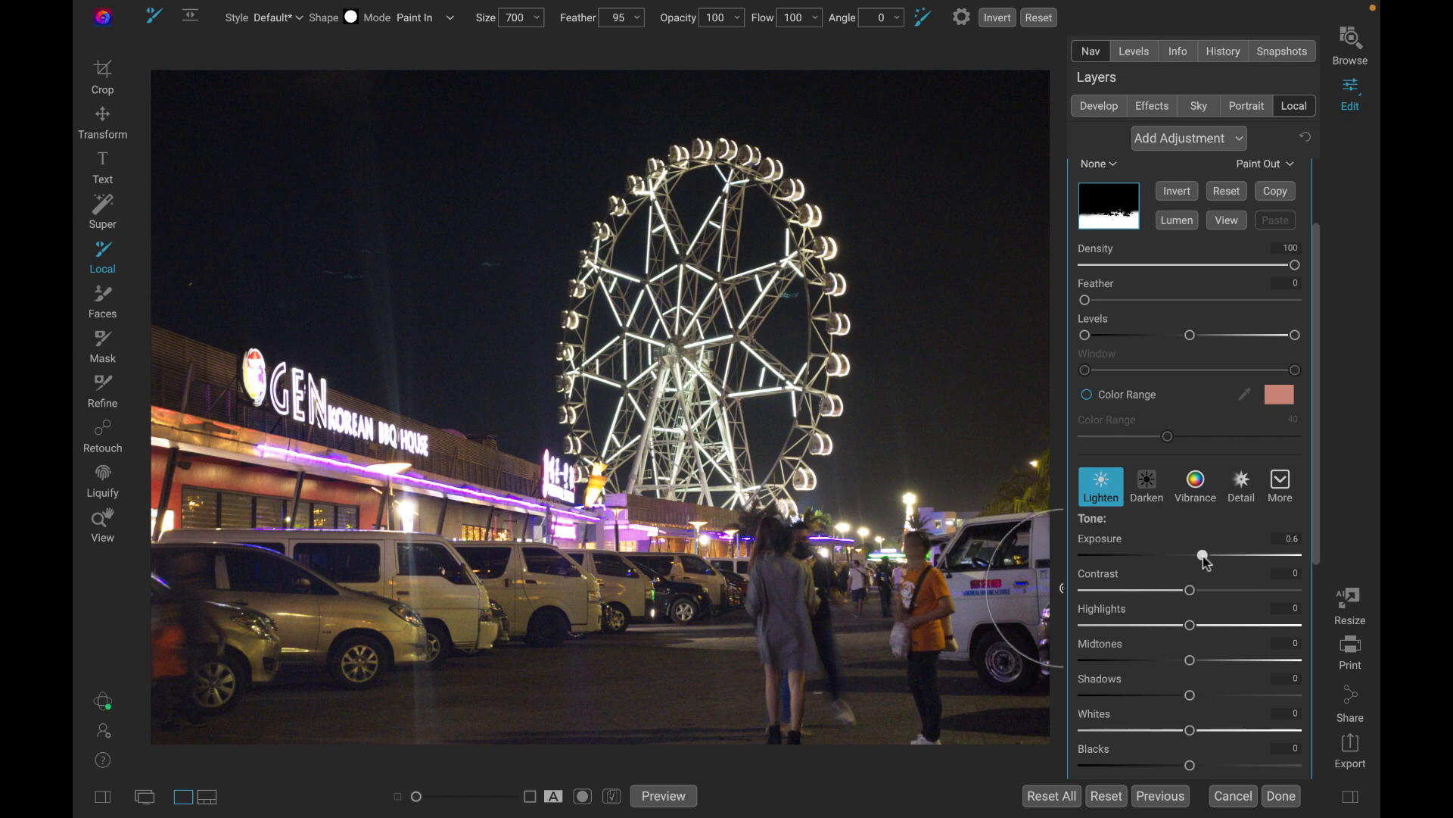
pyautogui.moveTo(1204, 558)
pyautogui.mouseDown()
pyautogui.moveTo(1190, 578)
pyautogui.moveTo(1226, 572)
pyautogui.moveTo(1188, 574)
pyautogui.moveTo(1208, 576)
pyautogui.mouseUp()
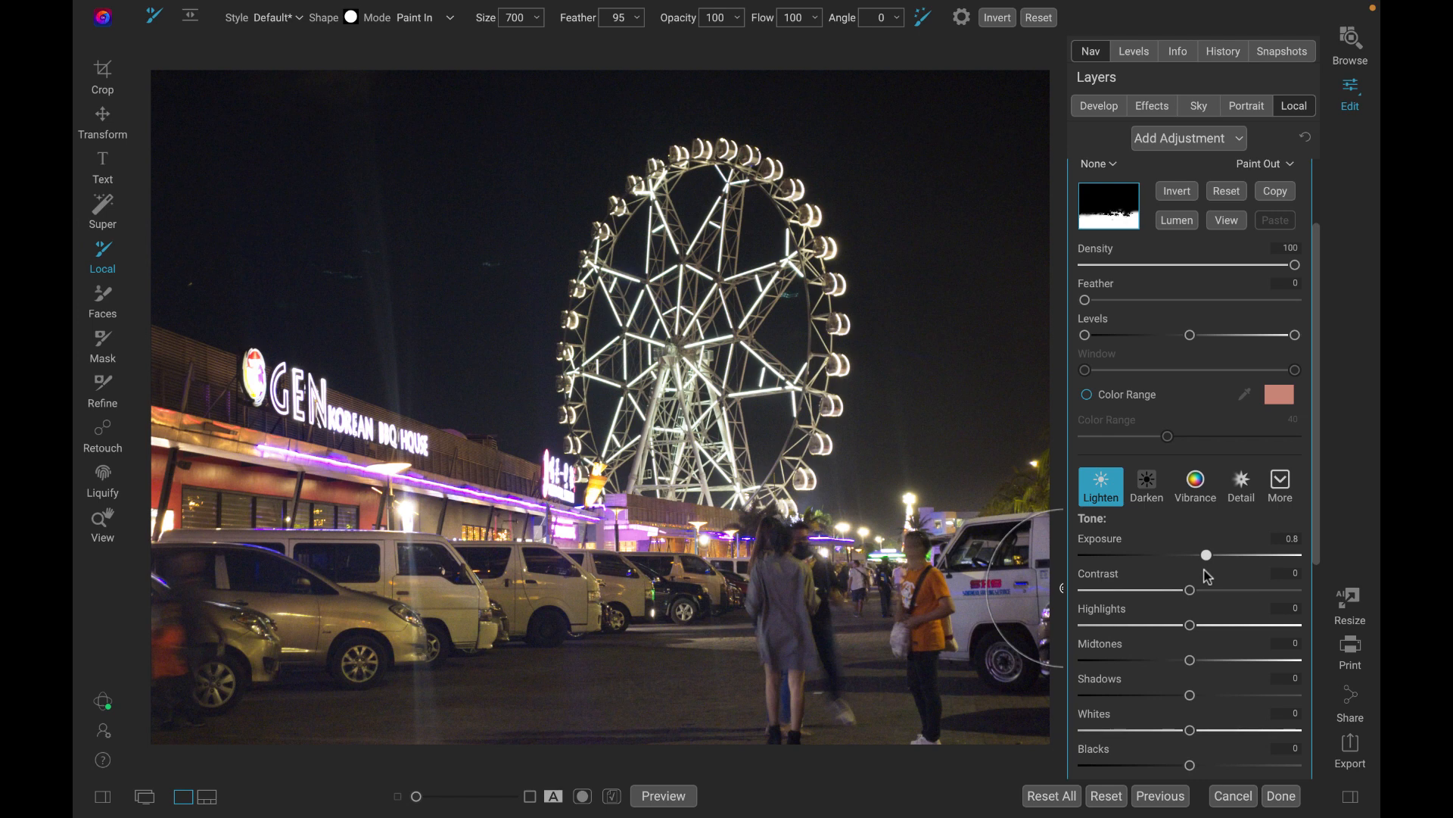
pyautogui.moveTo(1205, 576); pyautogui.dragTo(1195, 568)
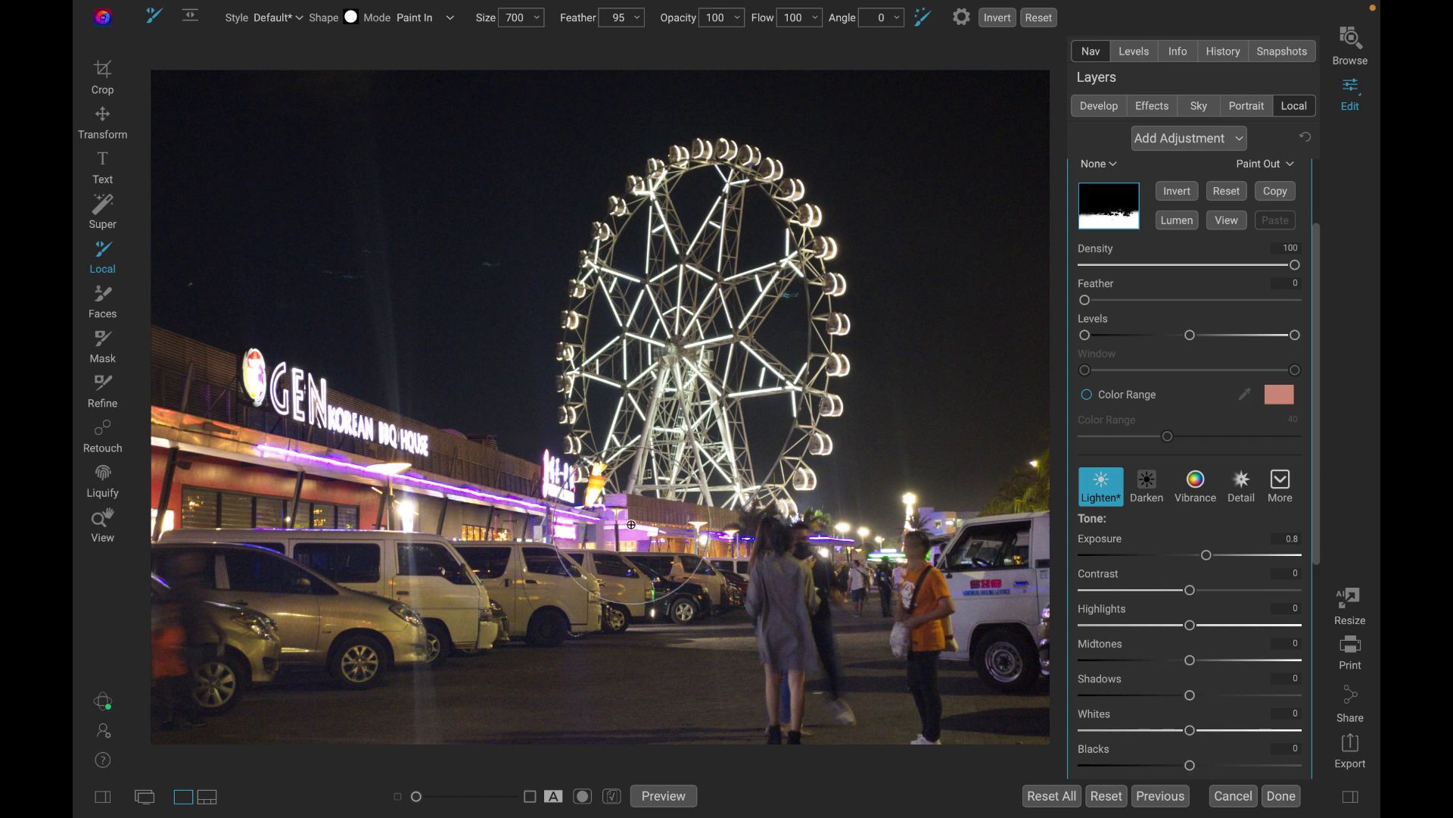
# Add a second local adjustment and reduce the brush size to 250.
pyautogui.scroll(3, 1223, 355)
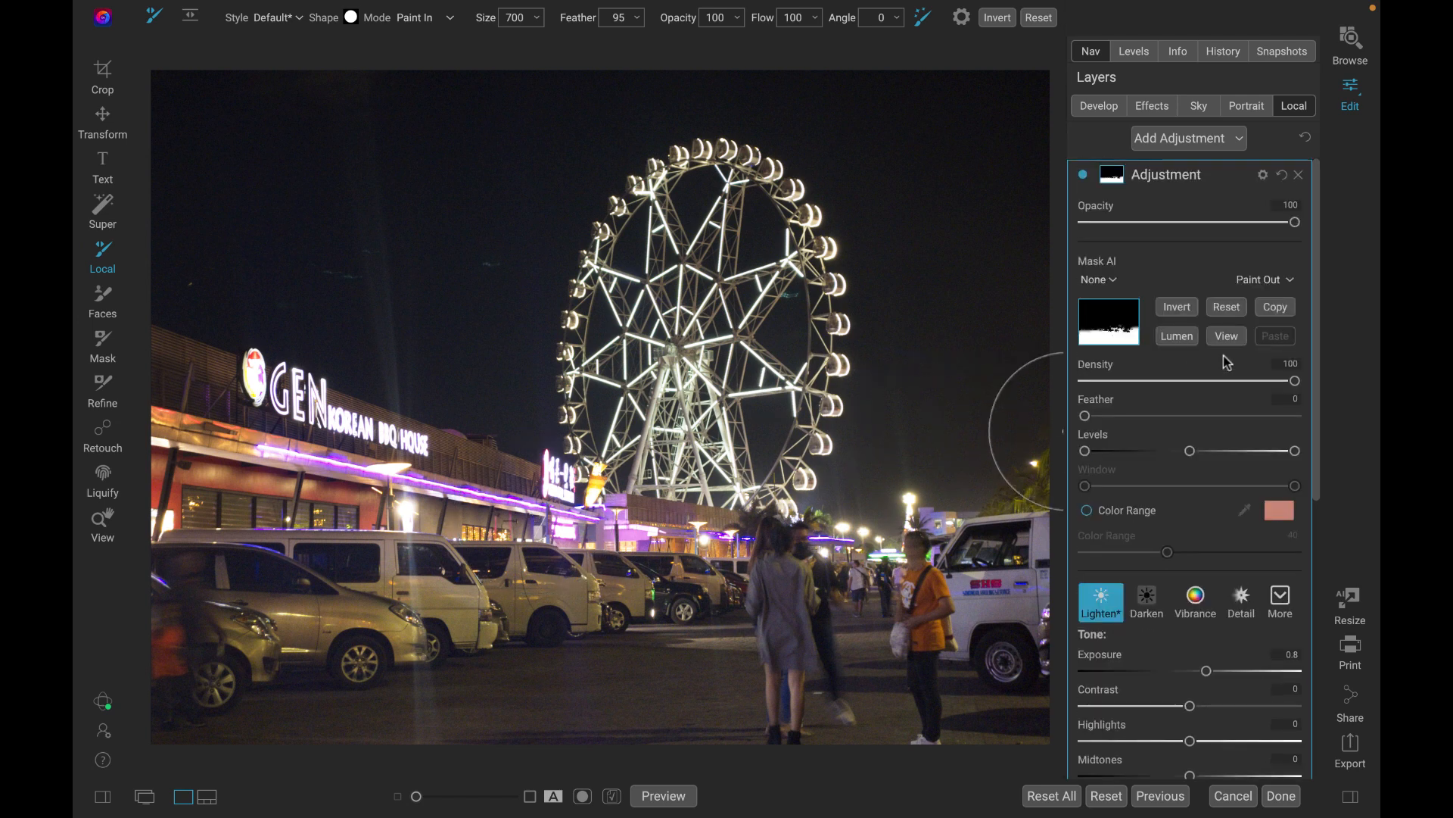
pyautogui.click(1161, 139)
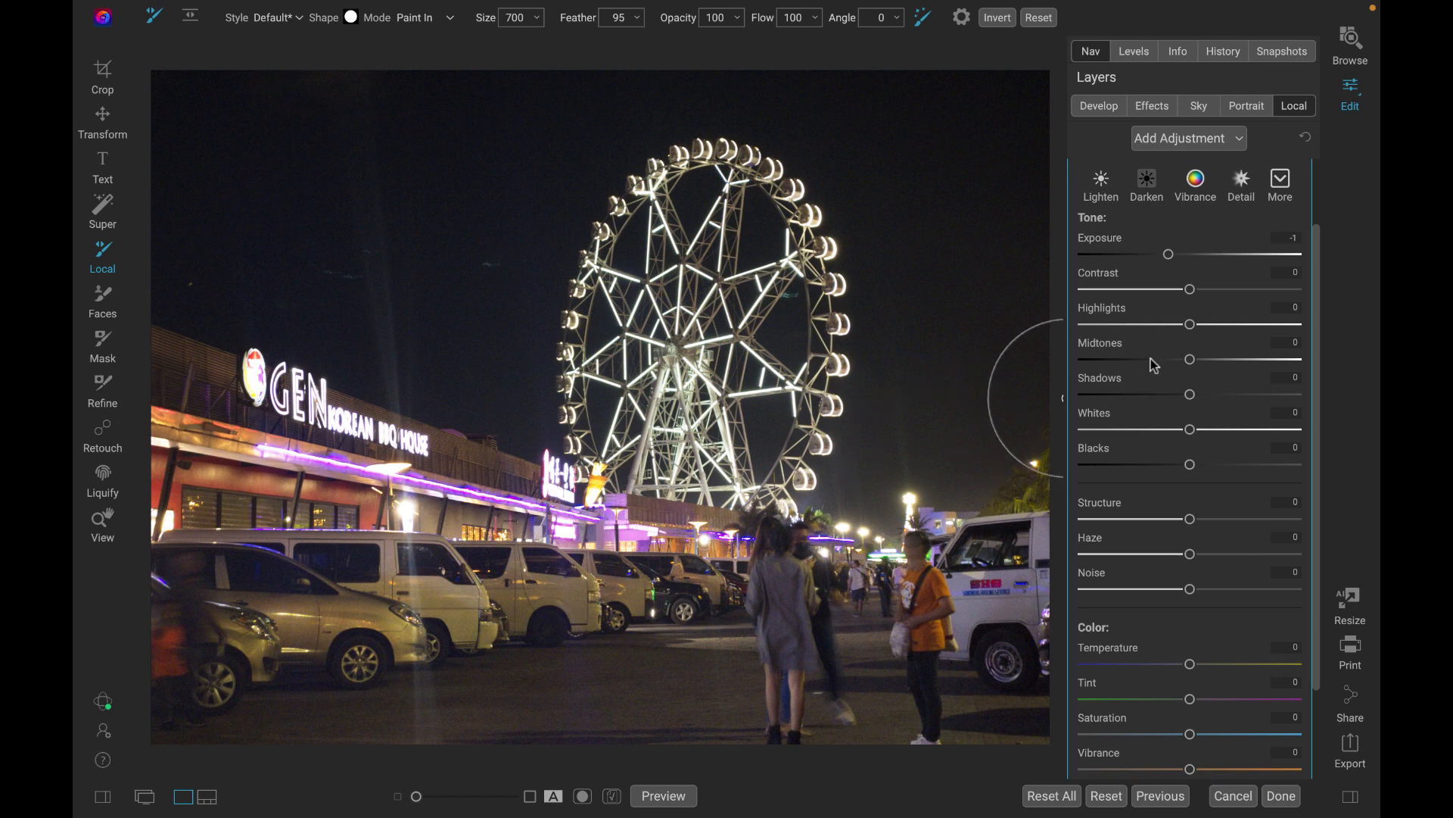
pyautogui.scroll(-2, 1267, 307)
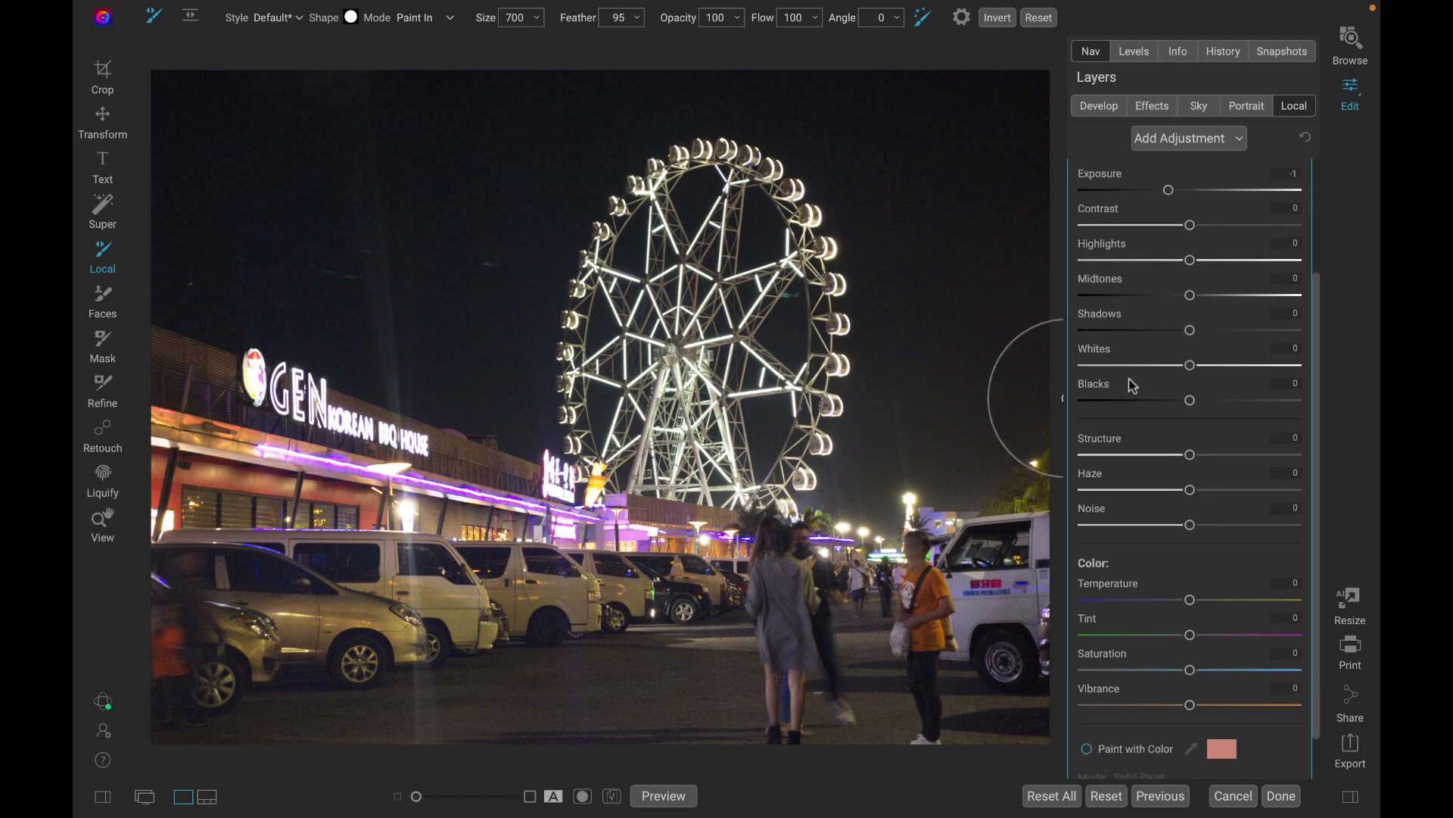
pyautogui.press('[')
pyautogui.press('[')
pyautogui.press('[')
pyautogui.press('[')
pyautogui.press('[')
pyautogui.press('[')
pyautogui.press('[')
pyautogui.press('[')
pyautogui.press('[')
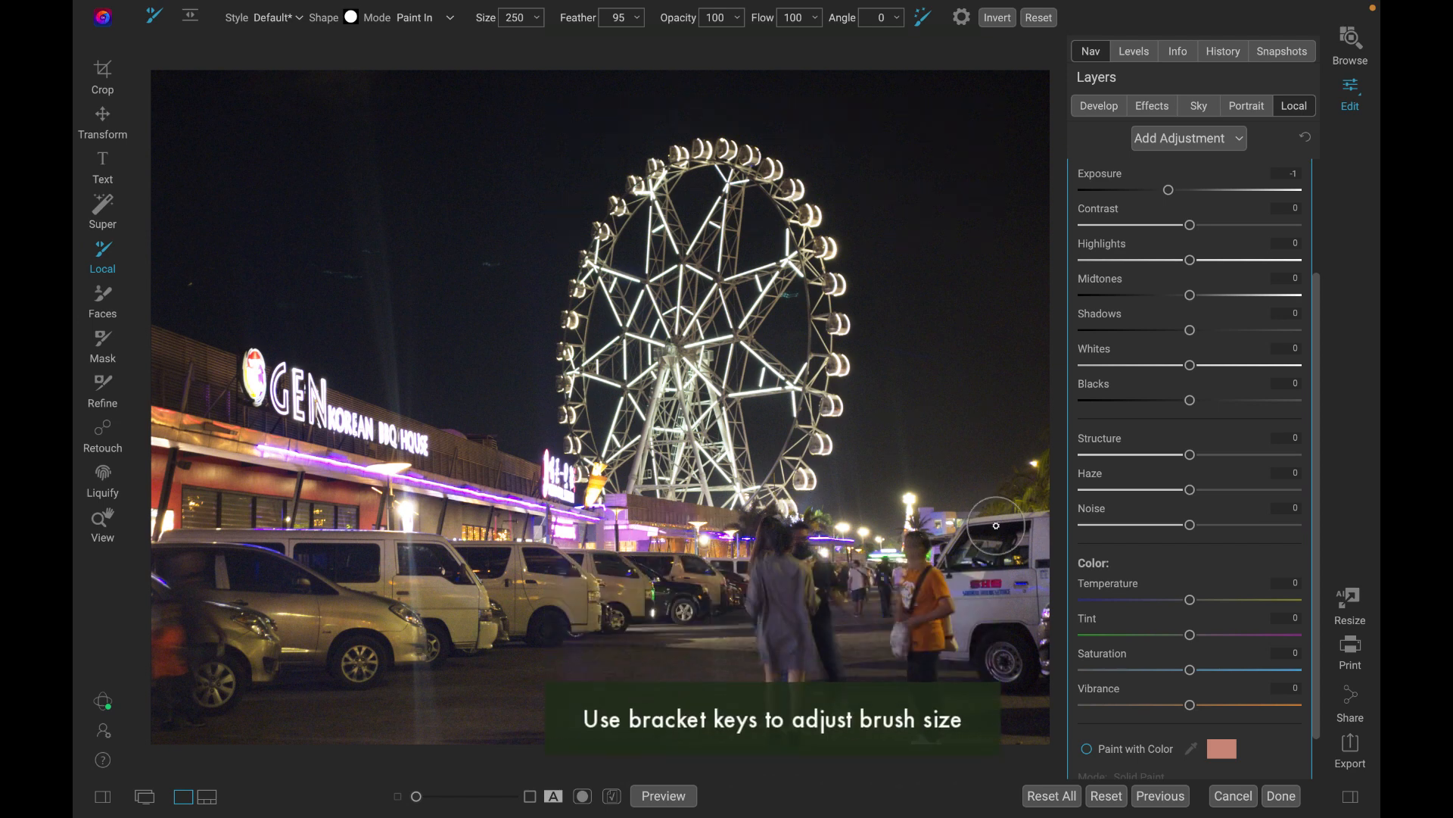
# Enable Paint with Color for the new adjustment and brush over the street lights and glowing storefront signs.
pyautogui.click(1089, 749)
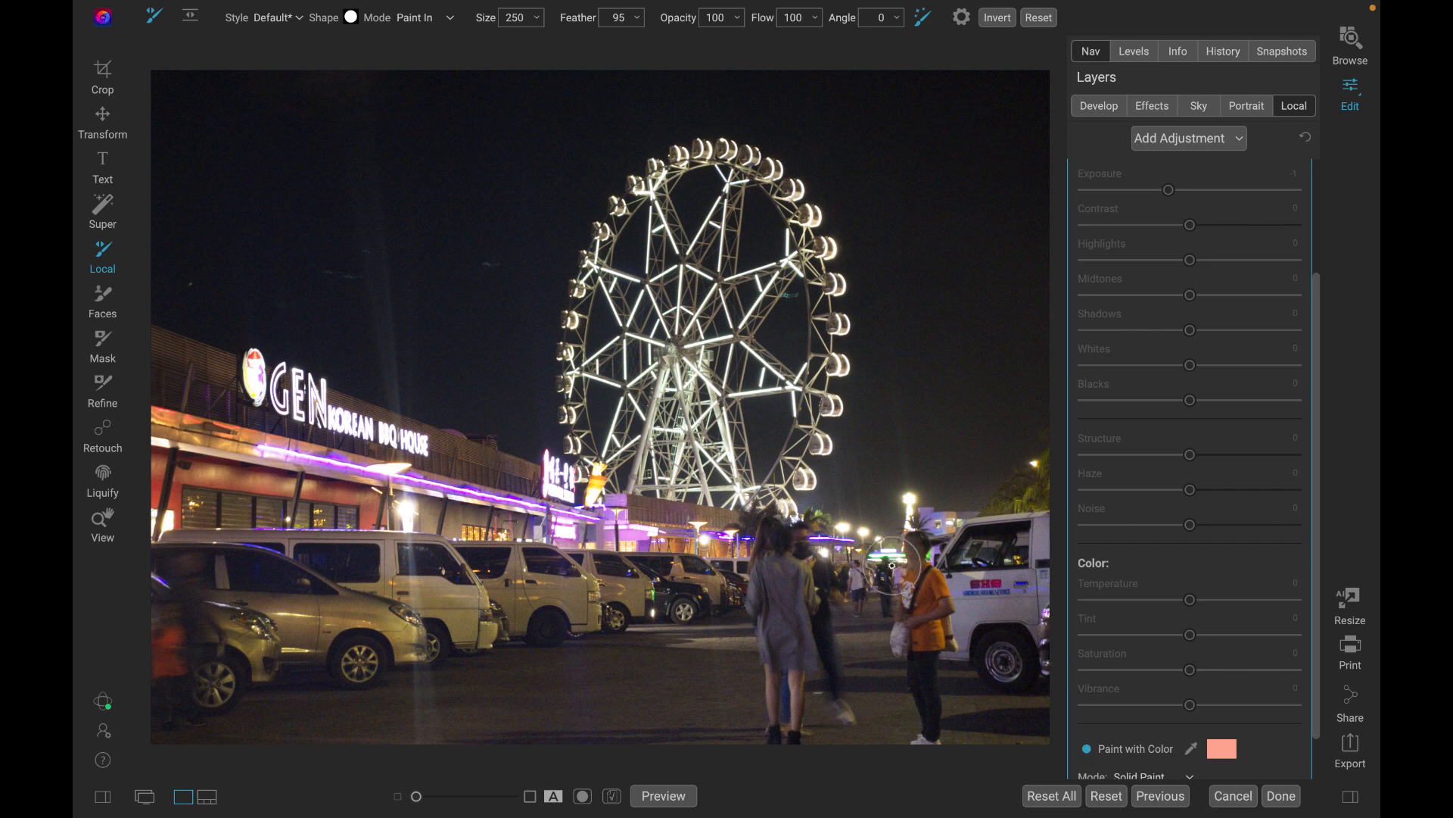
pyautogui.moveTo(847, 527)
pyautogui.mouseDown()
pyautogui.moveTo(677, 536)
pyautogui.moveTo(427, 513)
pyautogui.moveTo(287, 462)
pyautogui.moveTo(252, 372)
pyautogui.moveTo(390, 478)
pyautogui.moveTo(156, 523)
pyautogui.moveTo(863, 558)
pyautogui.mouseUp()
pyautogui.moveTo(613, 570); pyautogui.dragTo(699, 530)
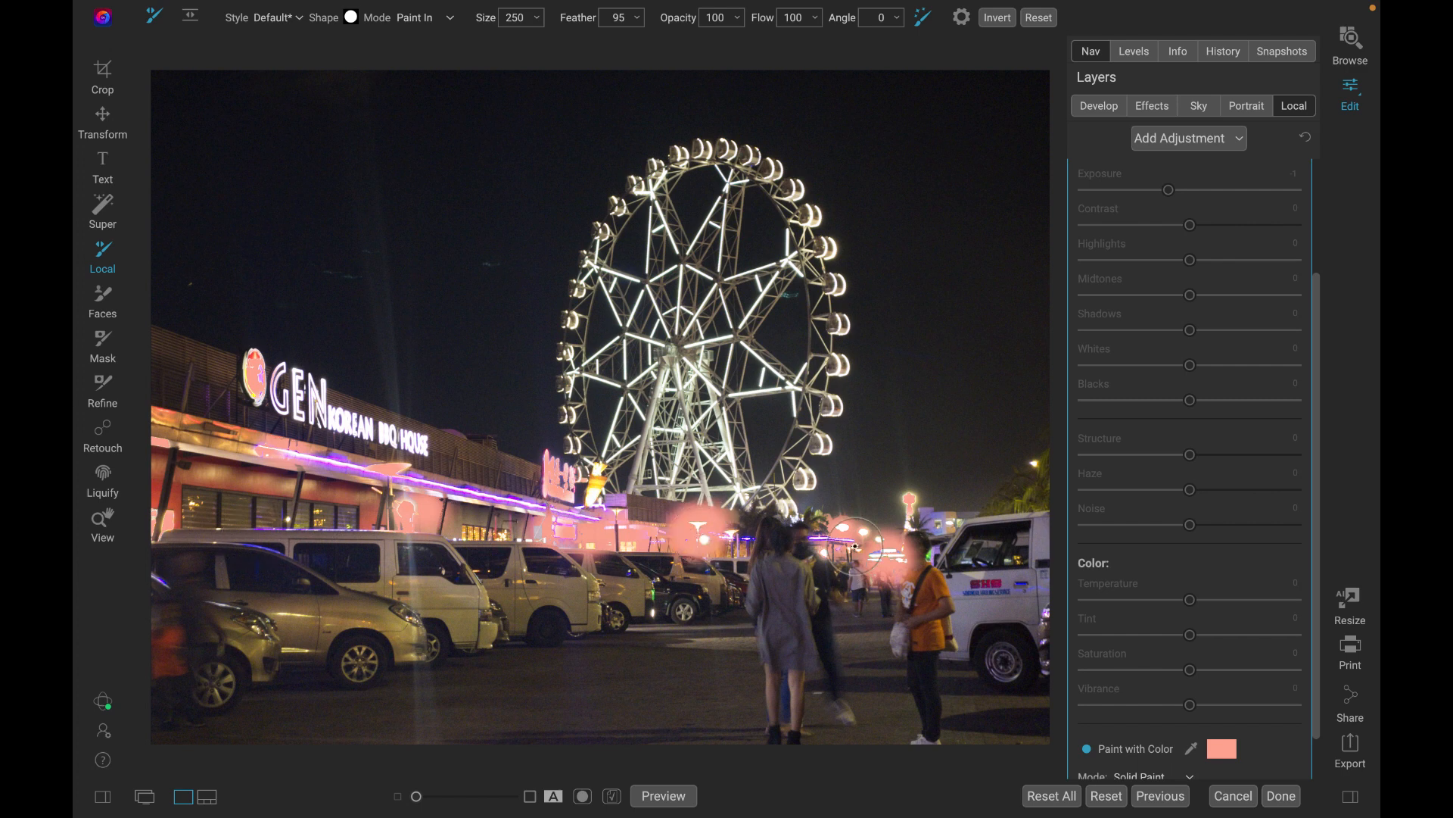
# Apply the Darken style to the painted lights, with Exposure at -0.25 and Haze at -68.
pyautogui.scroll(3, 1234, 386)
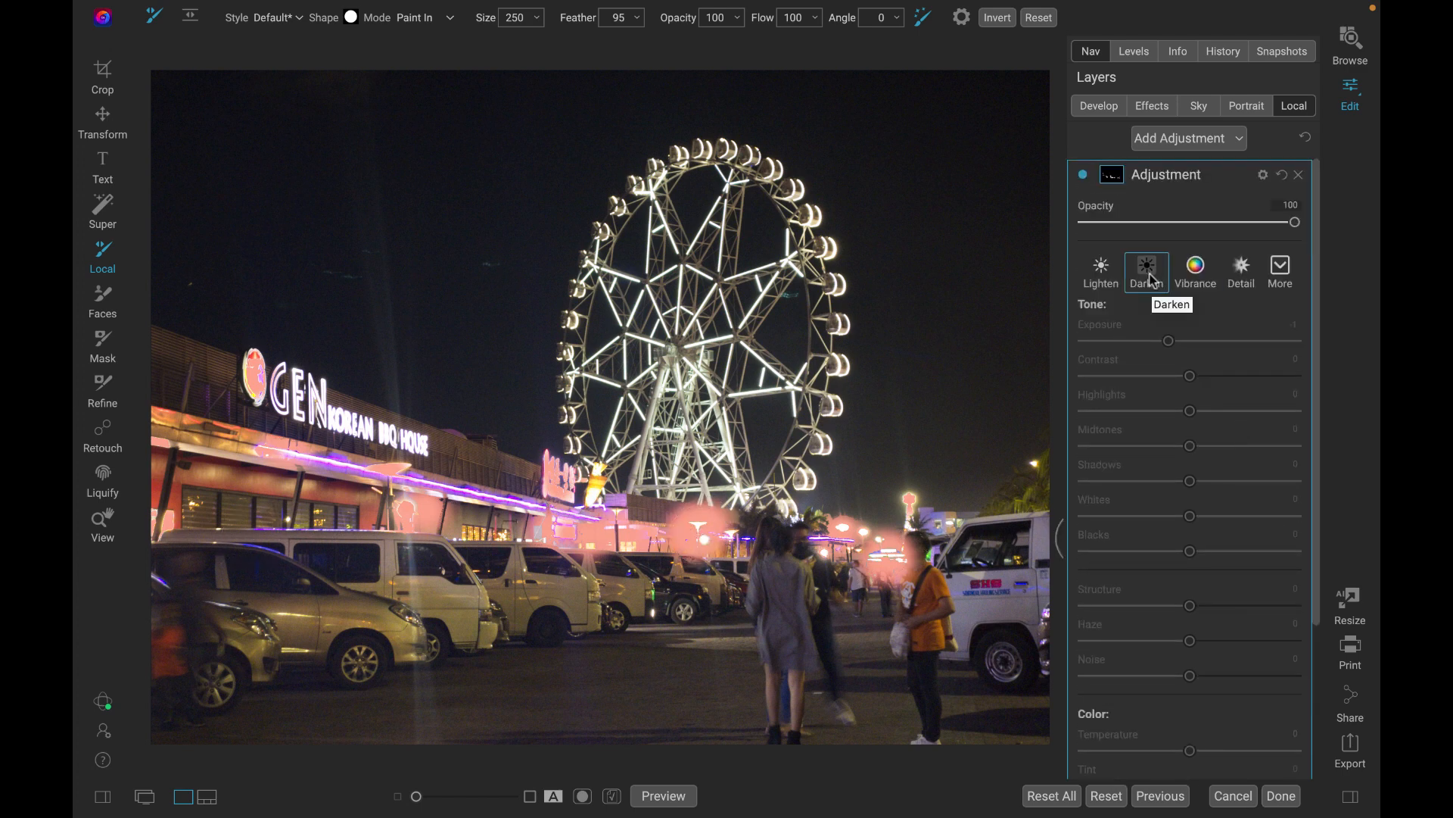
pyautogui.click(1149, 277)
pyautogui.moveTo(1172, 344); pyautogui.dragTo(1188, 350)
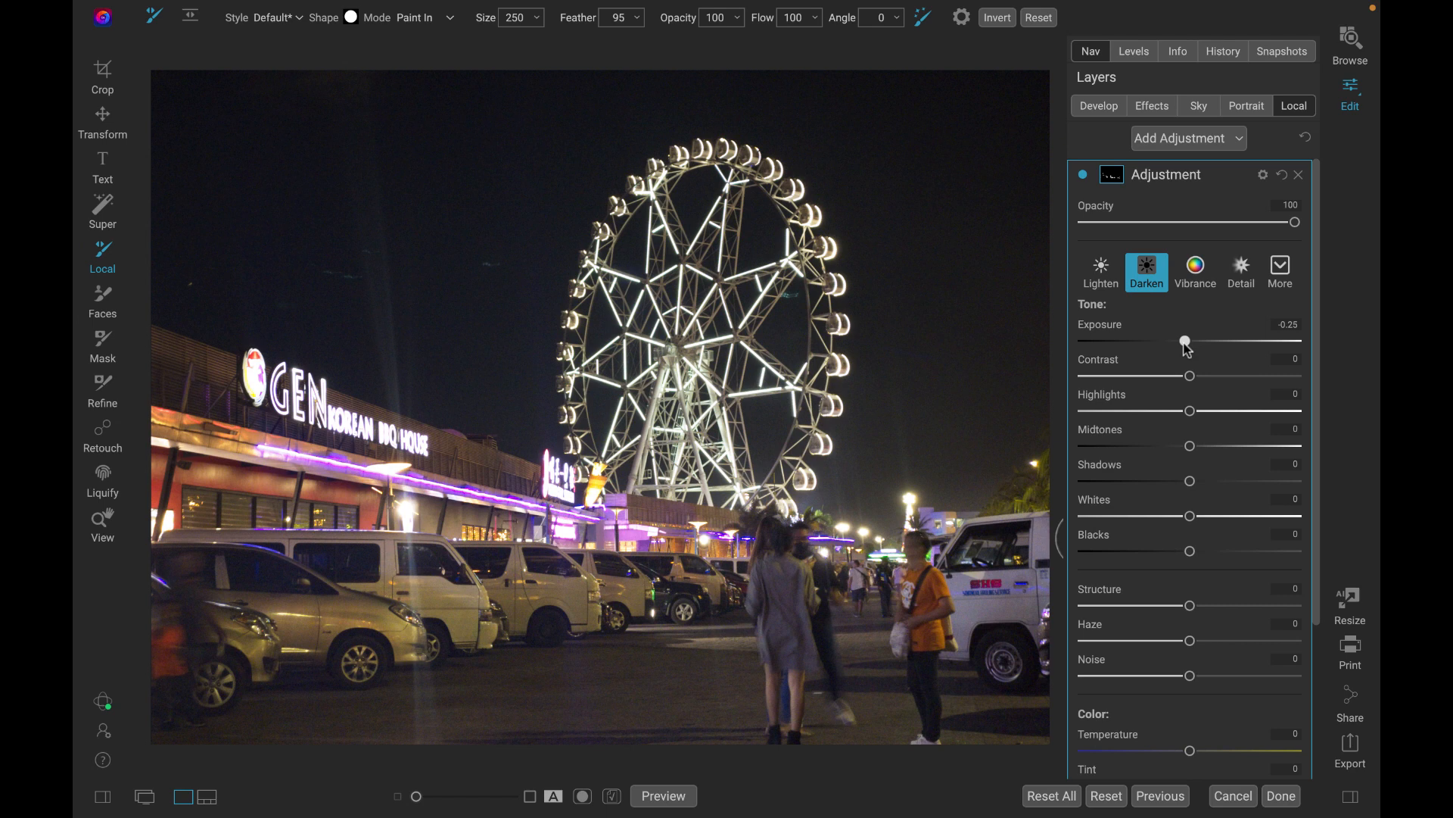
pyautogui.scroll(-1, 1189, 492)
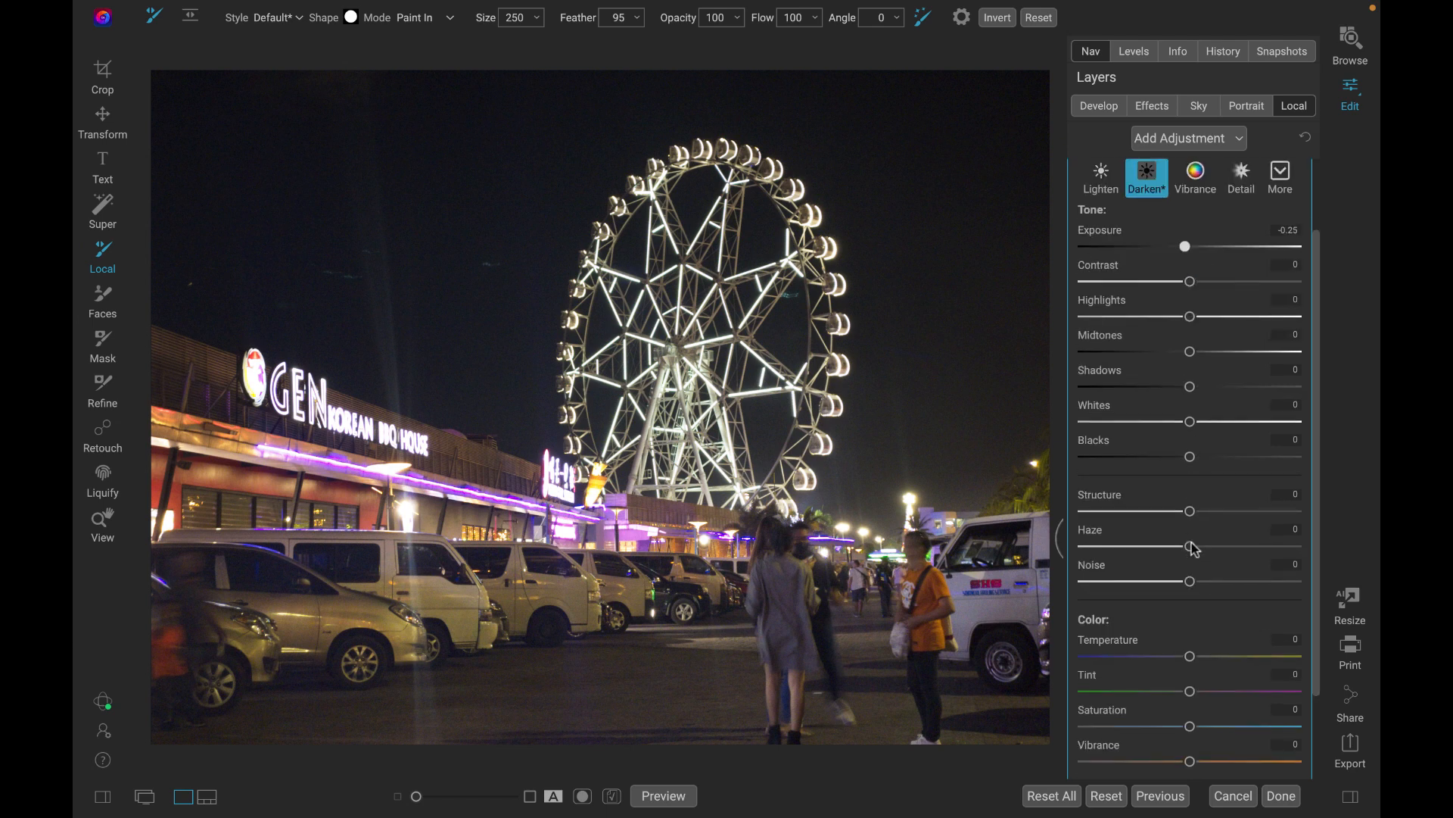
pyautogui.moveTo(1192, 551); pyautogui.dragTo(1121, 571)
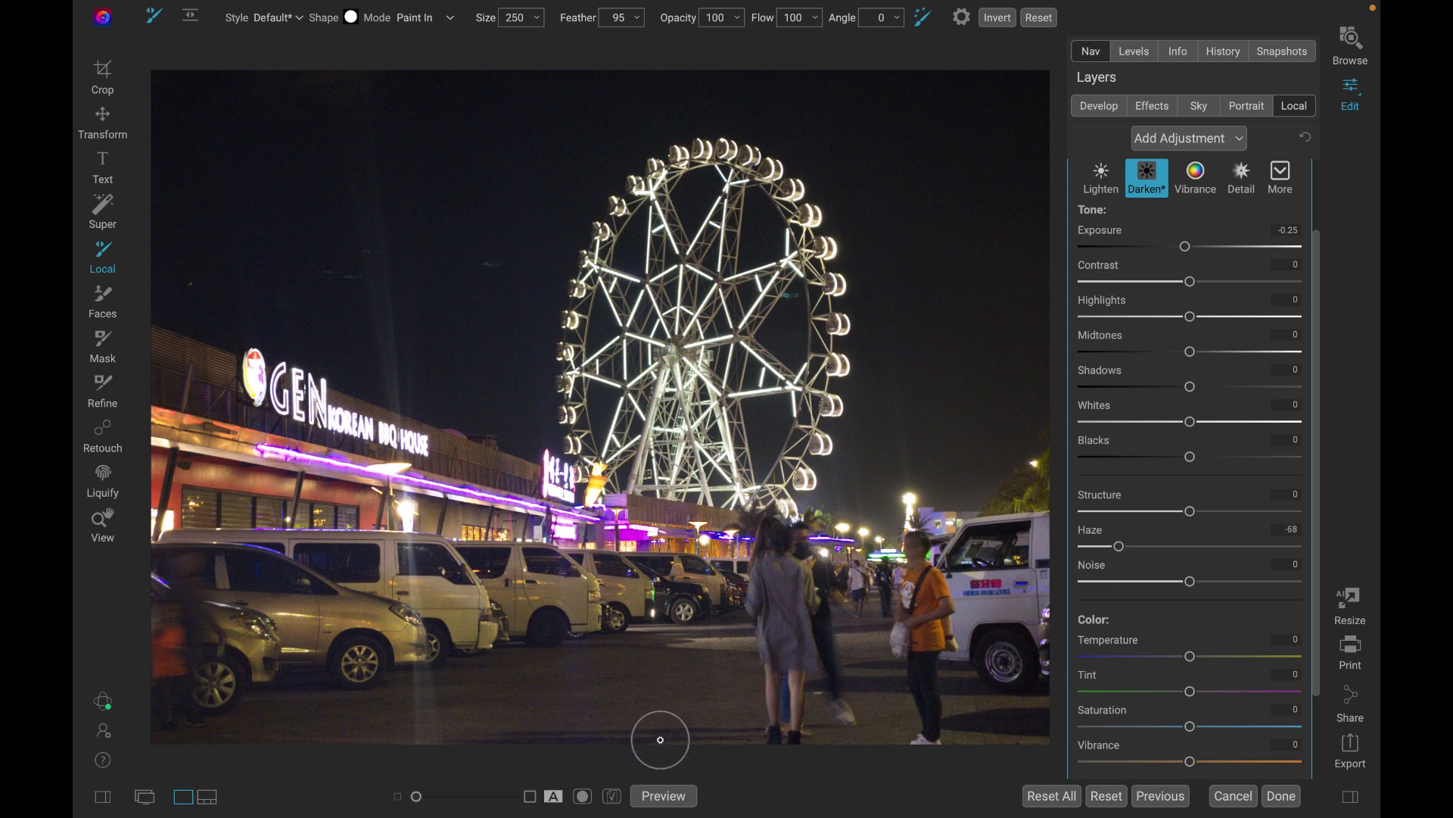
# Toggle the preview several times to compare the edited photo with the original.
pyautogui.click(665, 801)
pyautogui.click(664, 801)
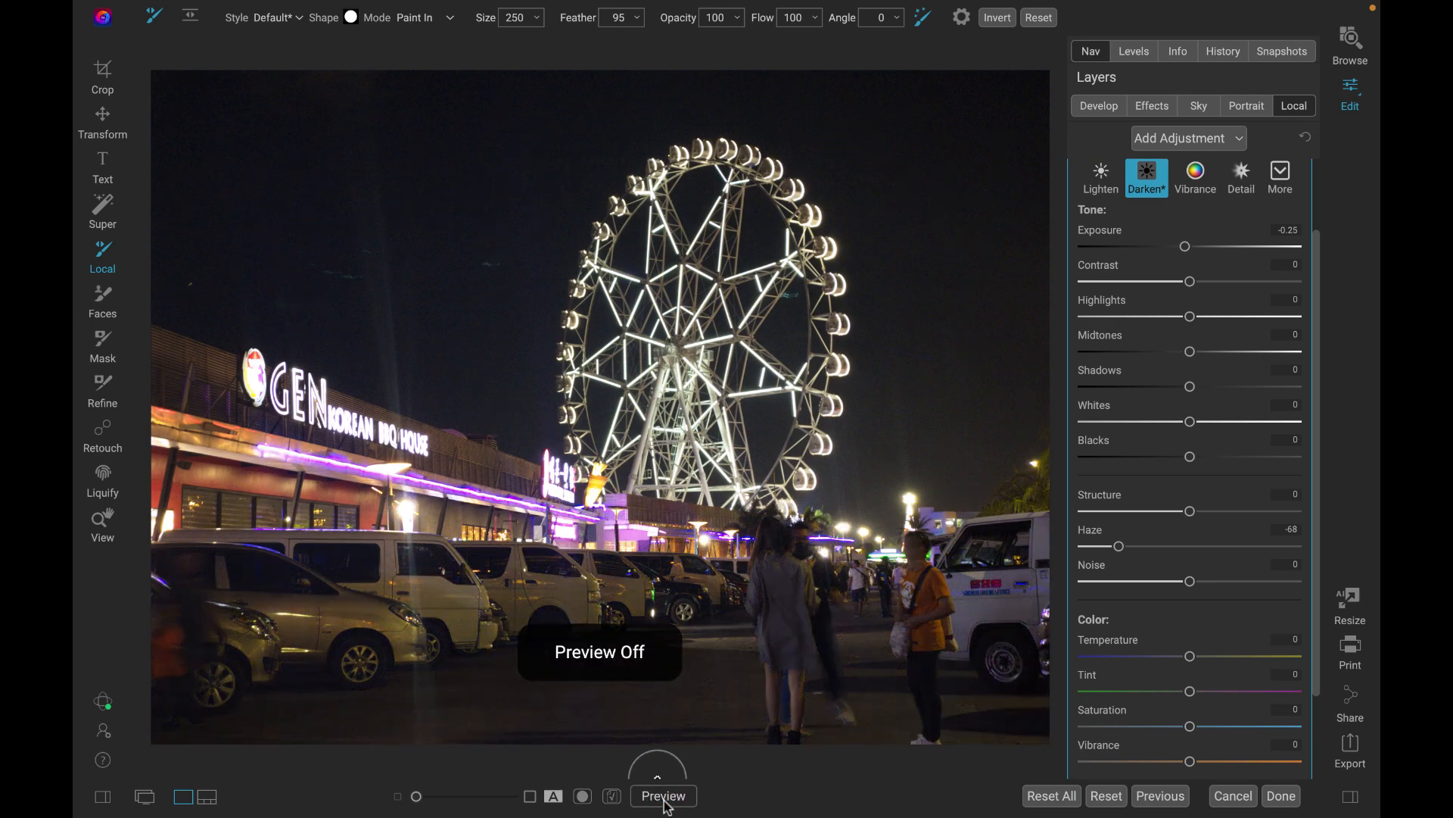
pyautogui.click(664, 801)
pyautogui.click(664, 801)
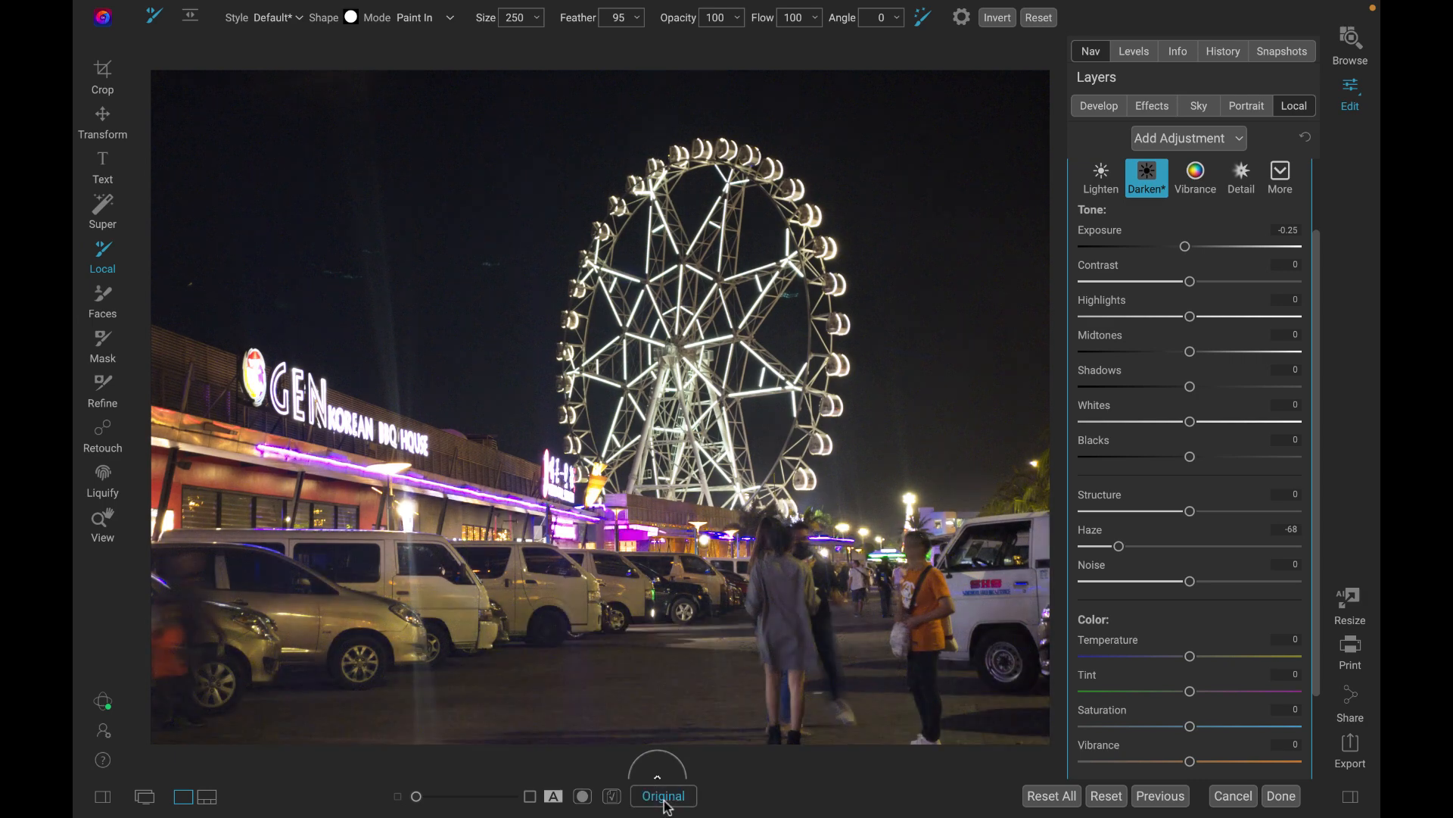
pyautogui.click(664, 801)
pyautogui.click(663, 800)
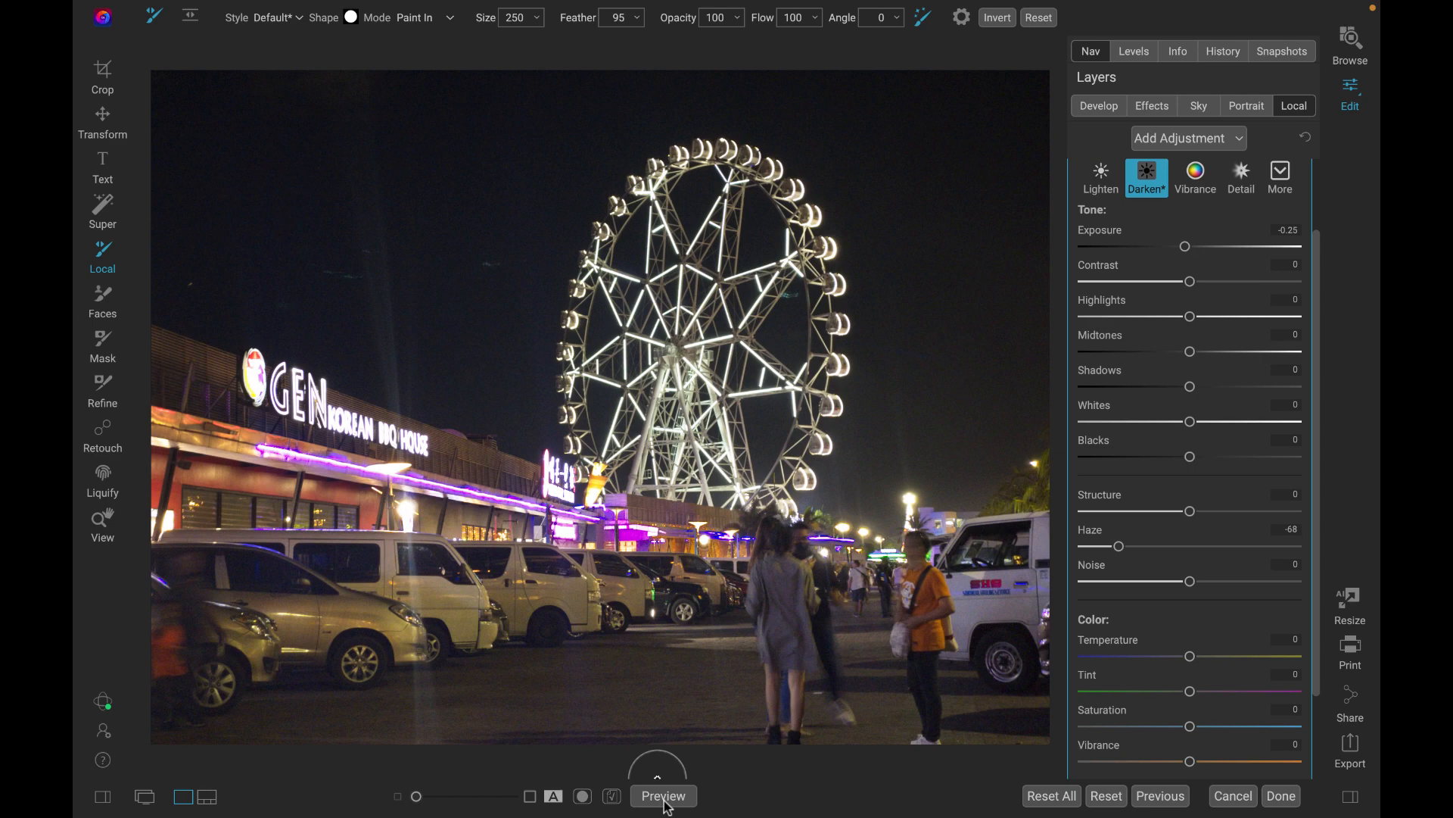
pyautogui.scroll(3, 720, 533)
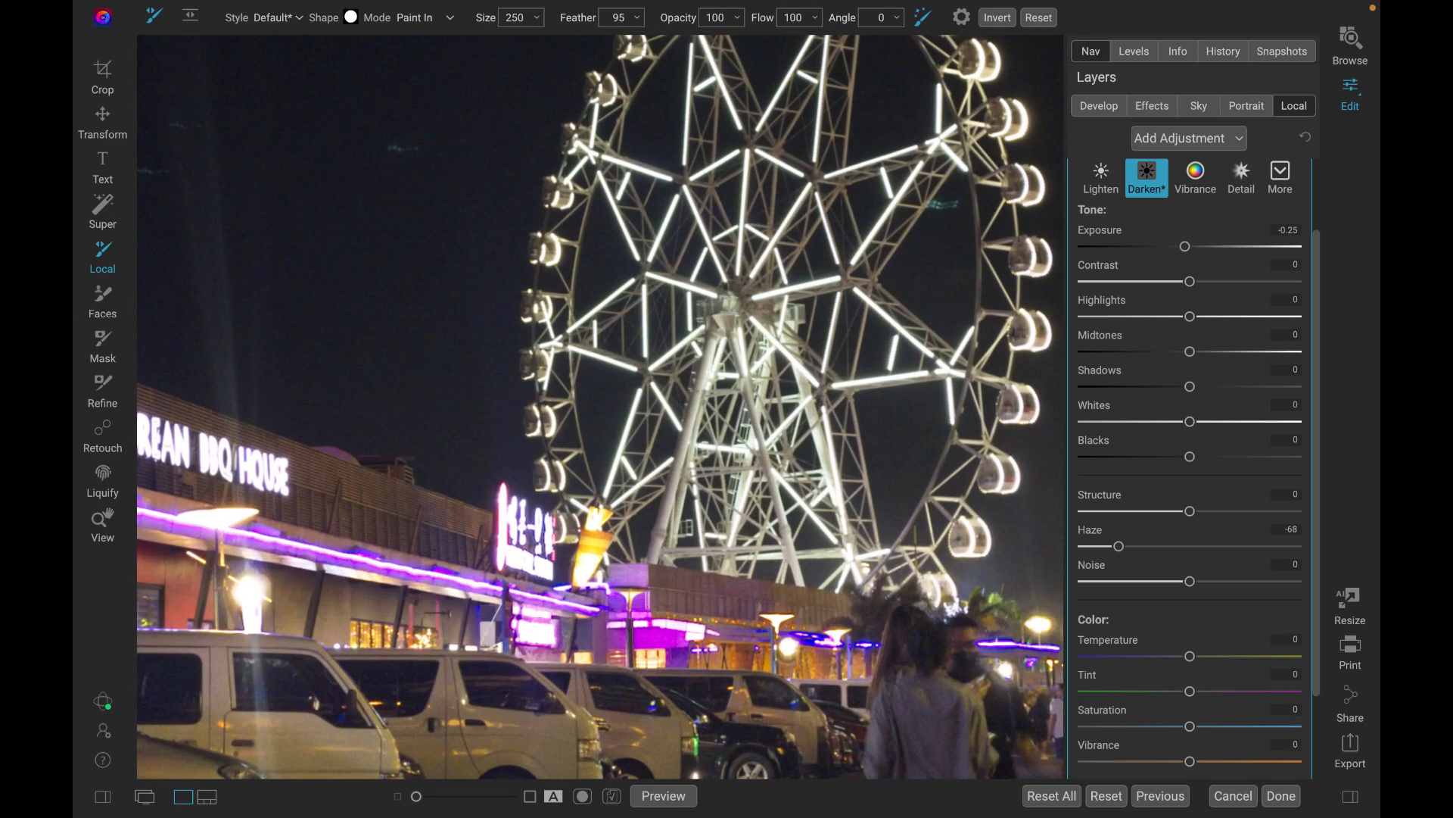
pyautogui.scroll(-3, 720, 533)
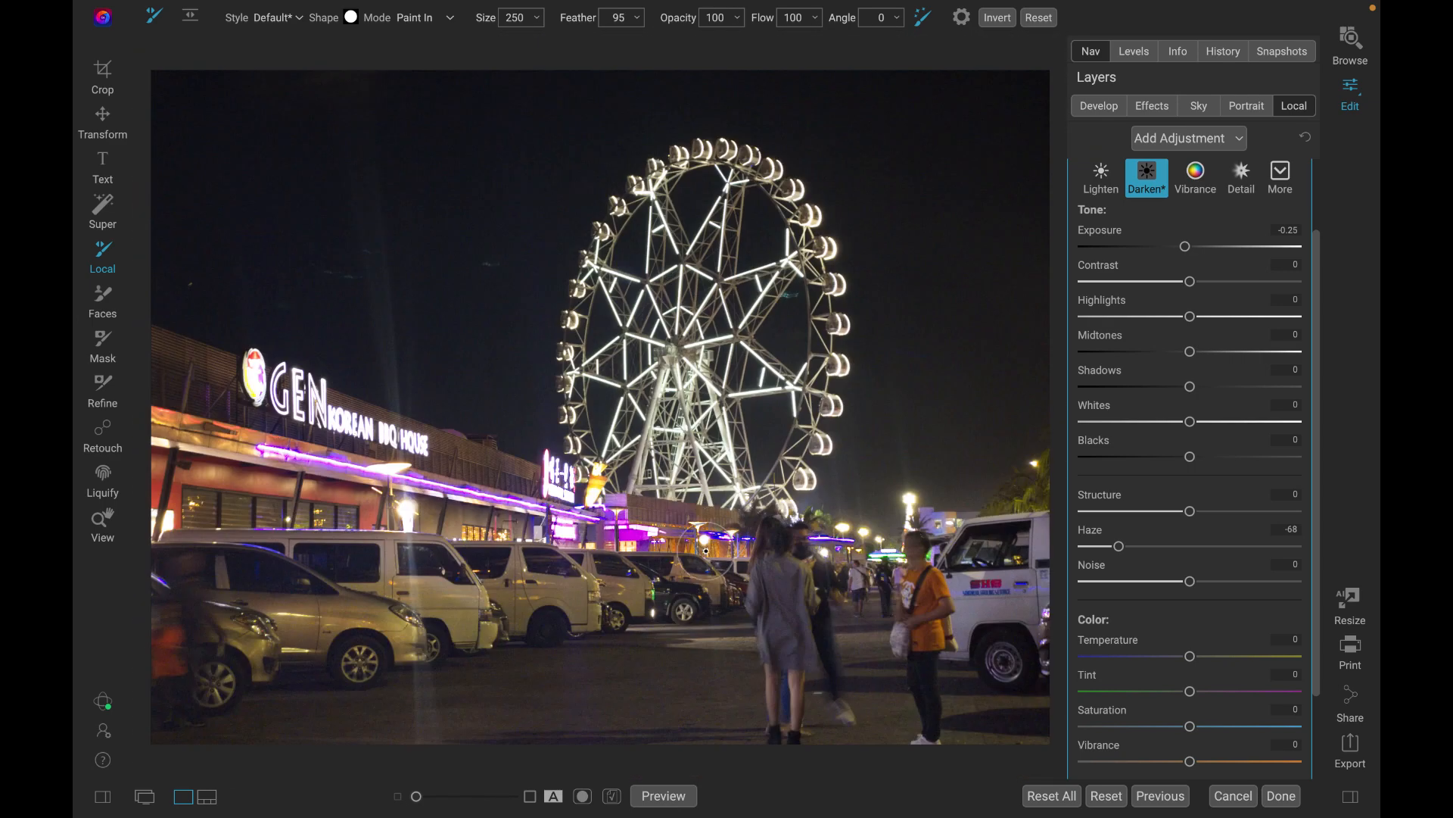
pyautogui.scroll(4, 614, 602)
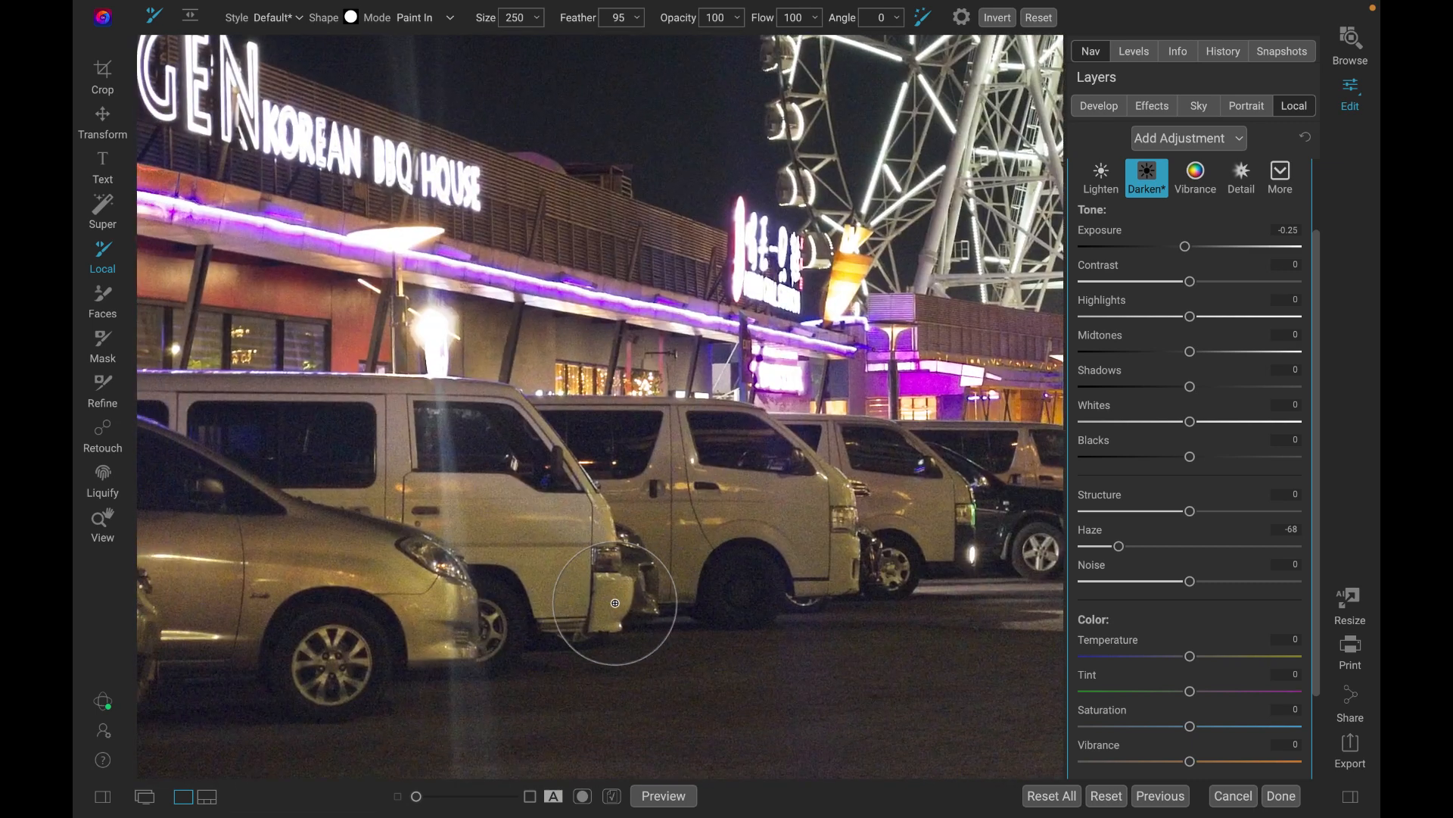
pyautogui.scroll(-4, 615, 599)
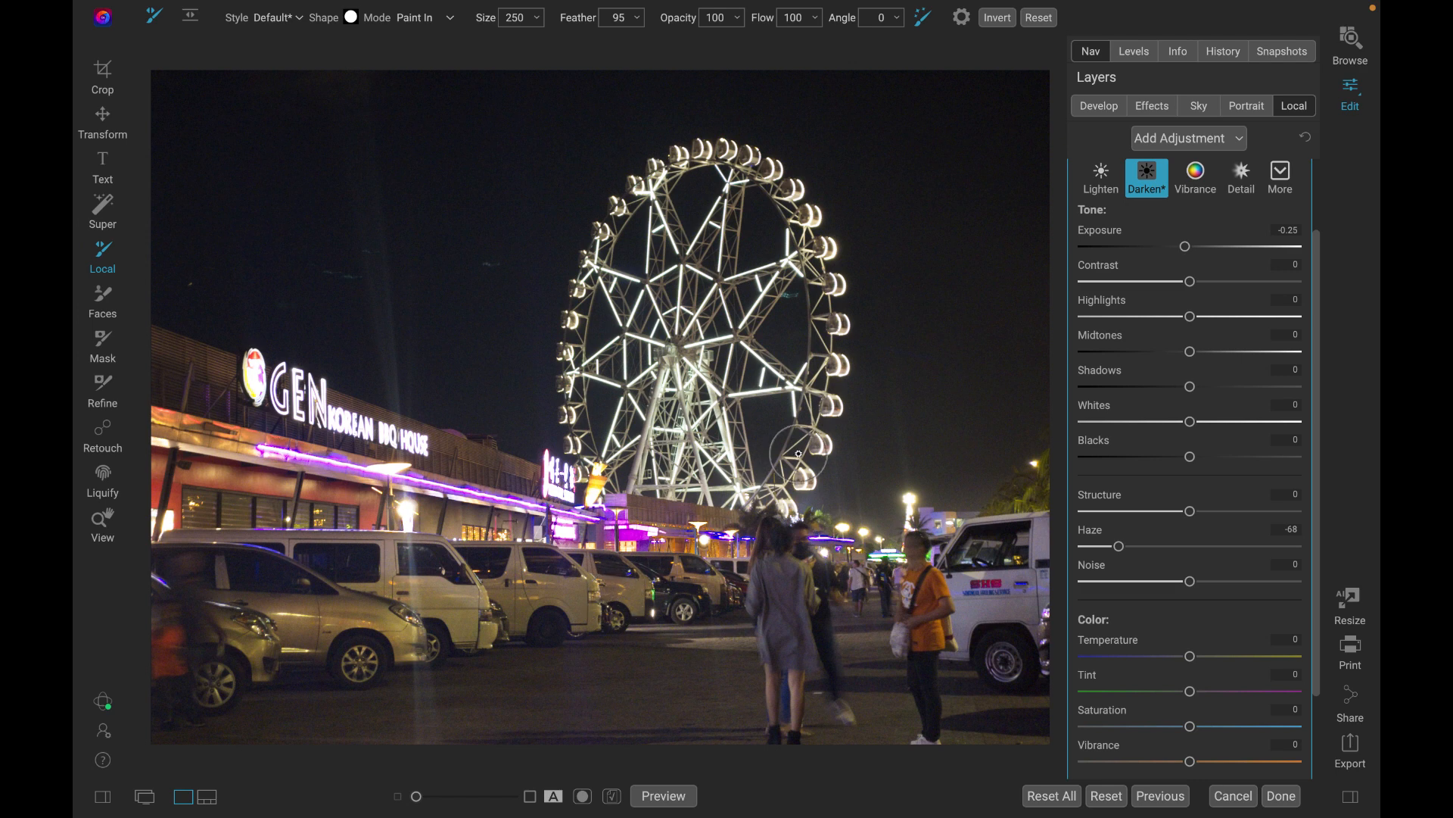
# Add a Dynamic Contrast effect filter to the photo and set its Large contrast amount to 58.
pyautogui.click(1152, 109)
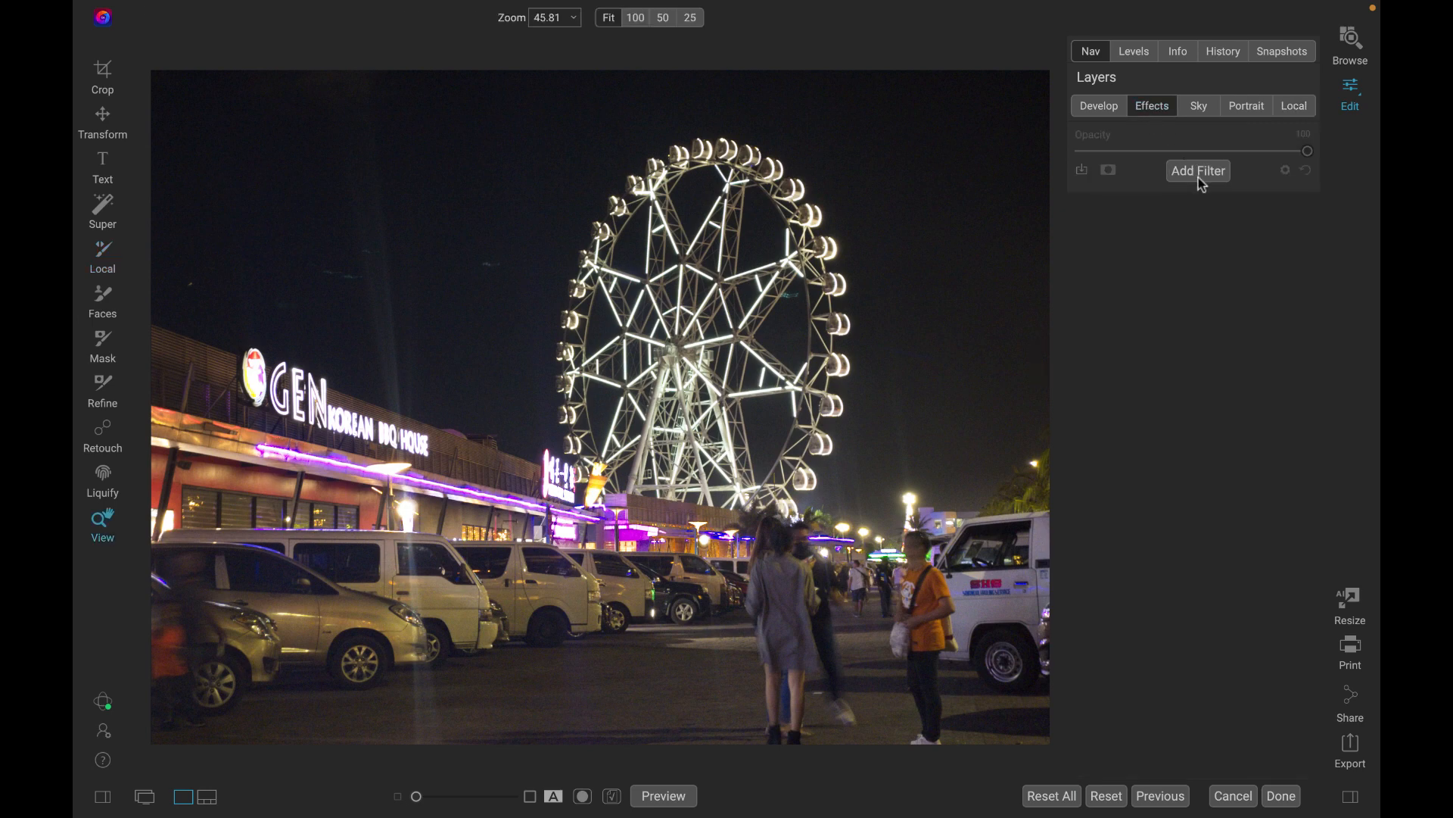
pyautogui.click(1199, 180)
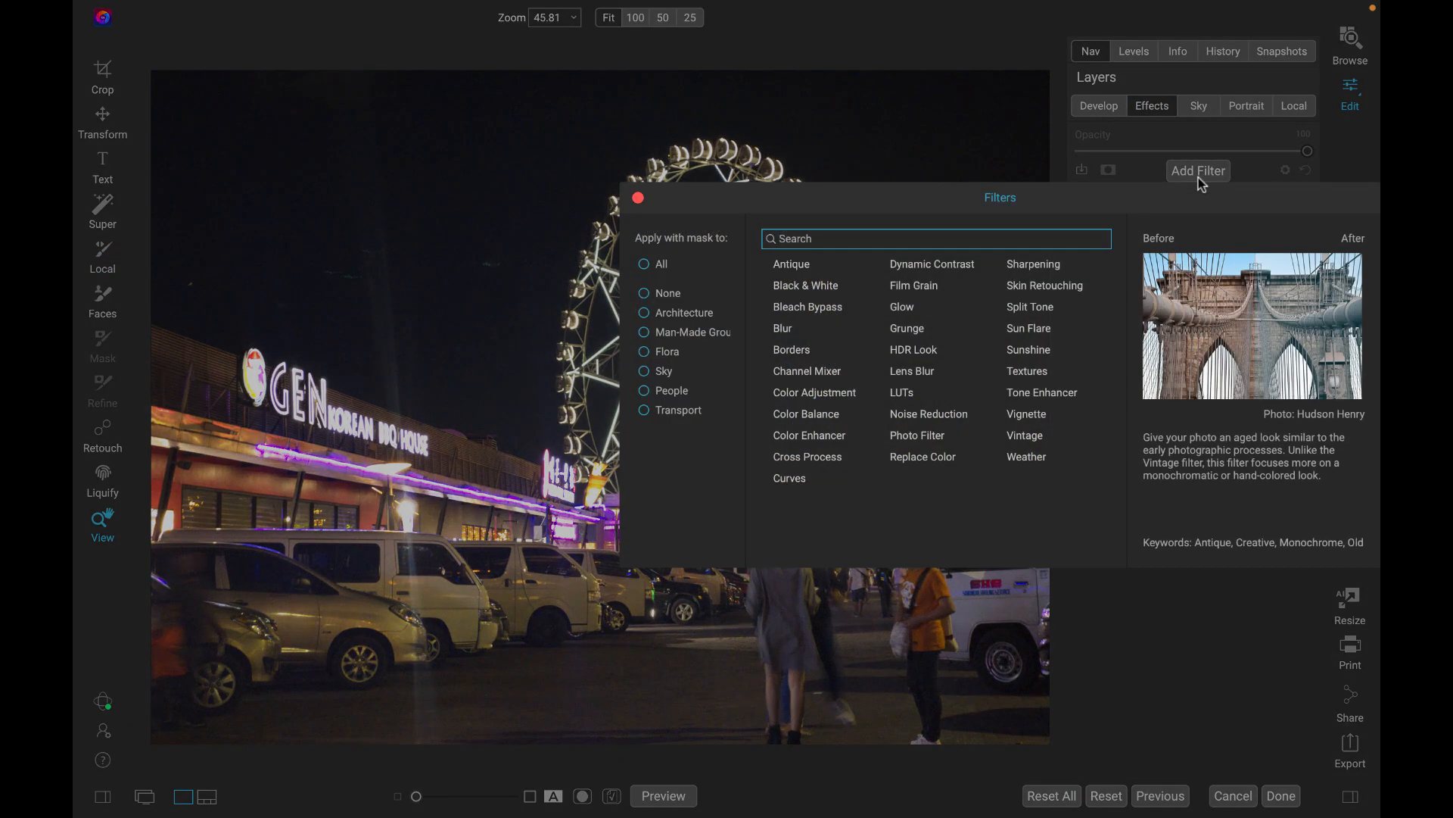
pyautogui.click(919, 266)
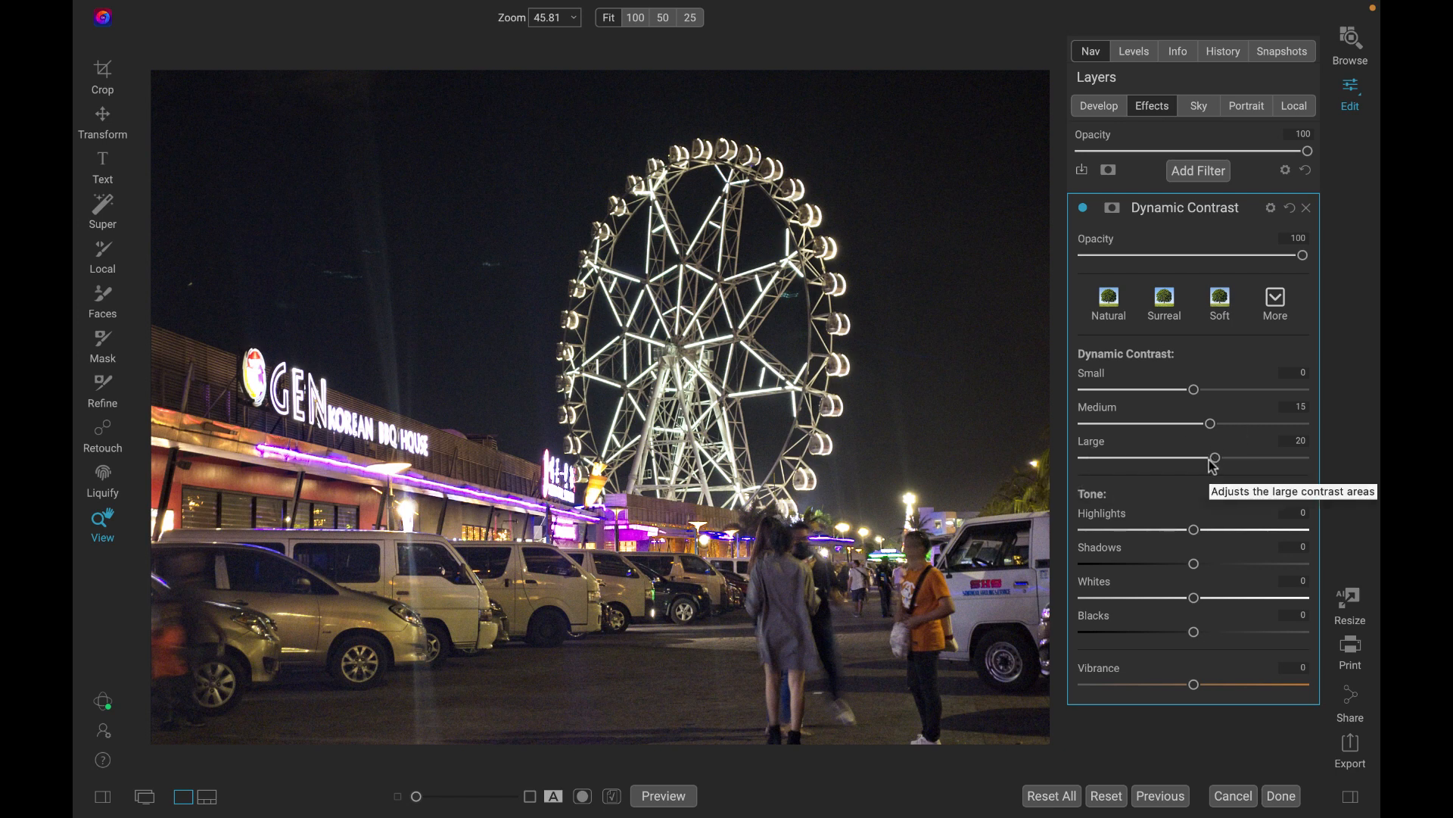
pyautogui.moveTo(1212, 458); pyautogui.dragTo(1263, 470)
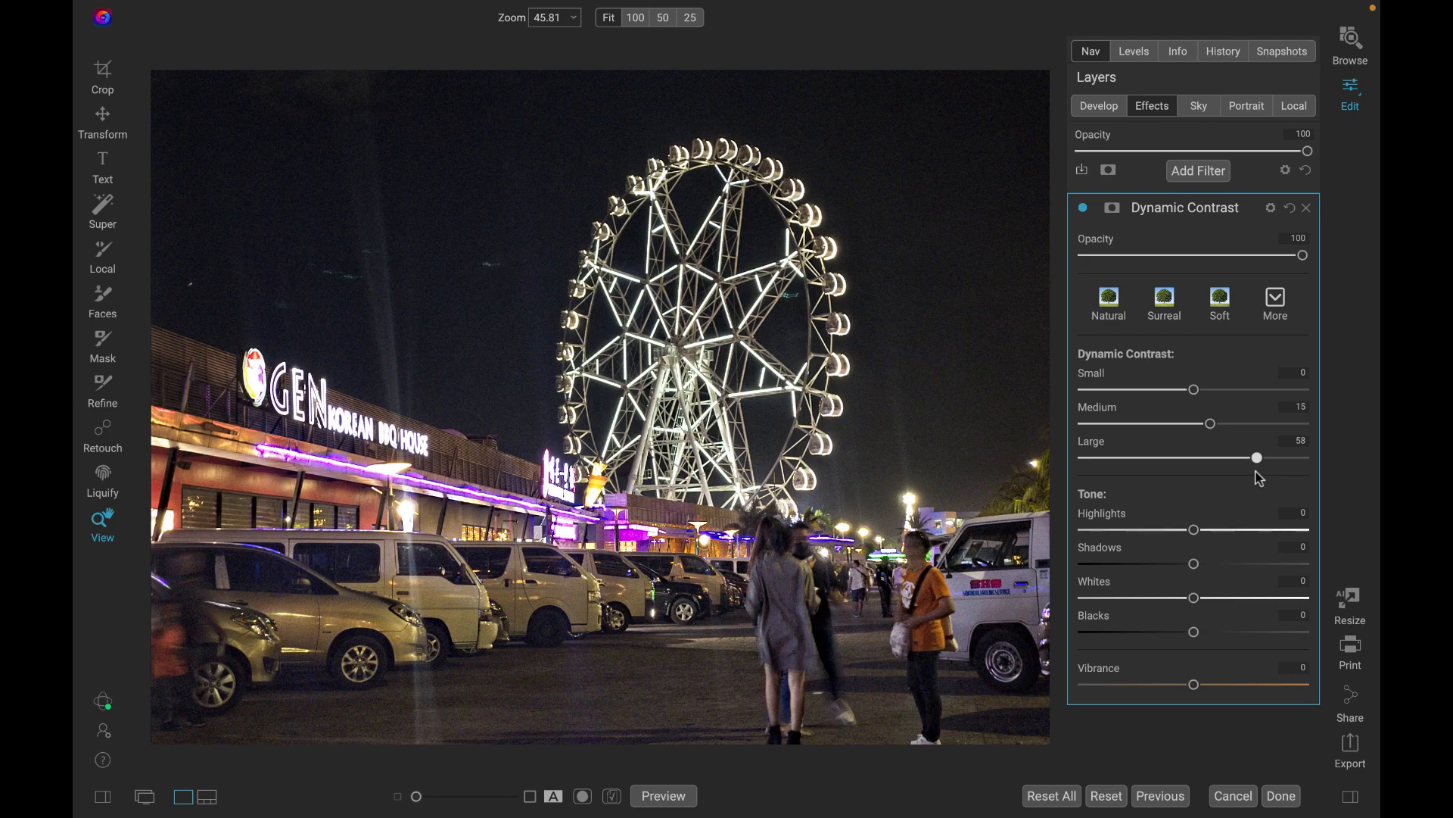
pyautogui.scroll(10, 818, 607)
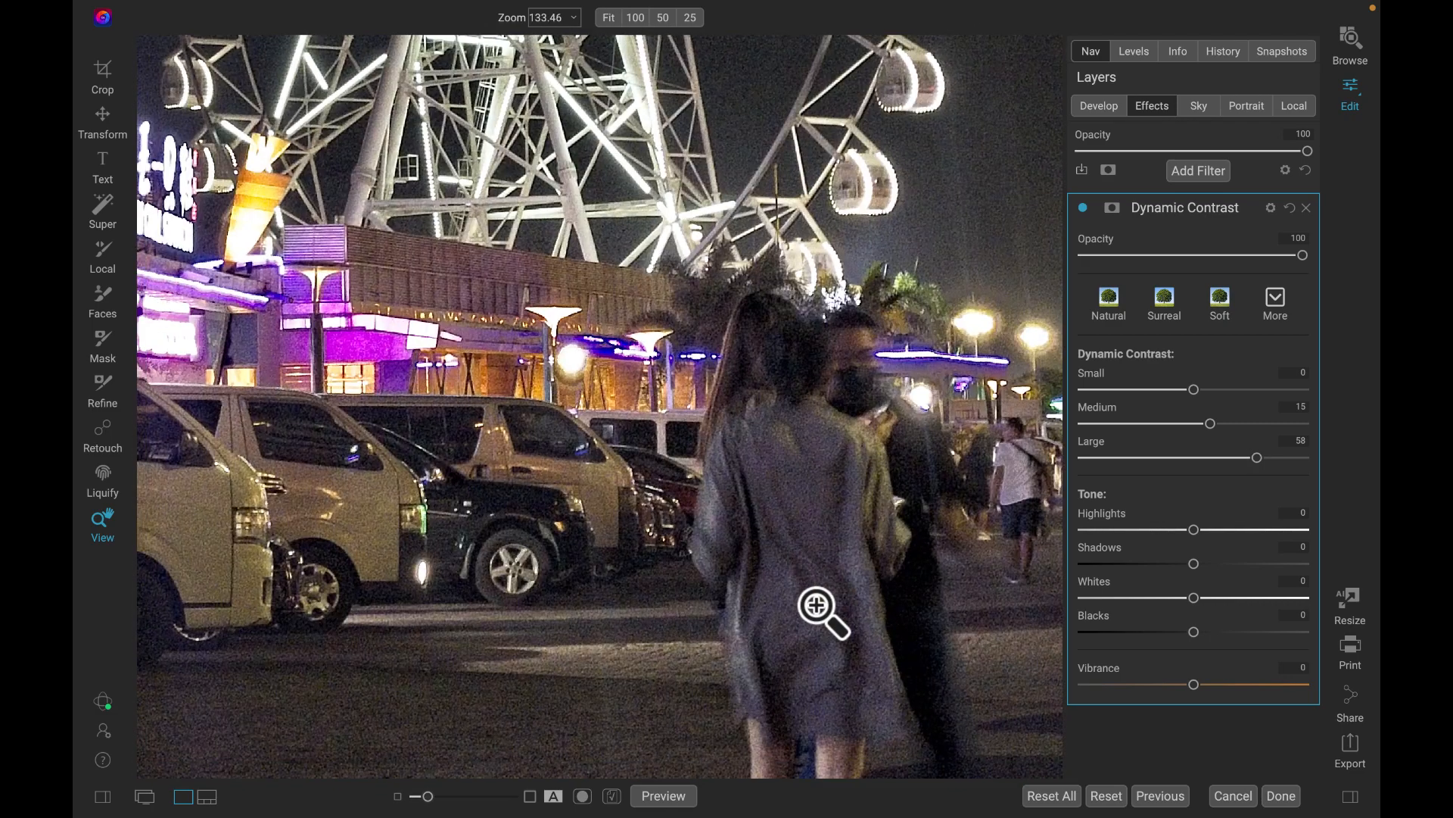
pyautogui.scroll(2, 822, 609)
pyautogui.scroll(3, 607, 620)
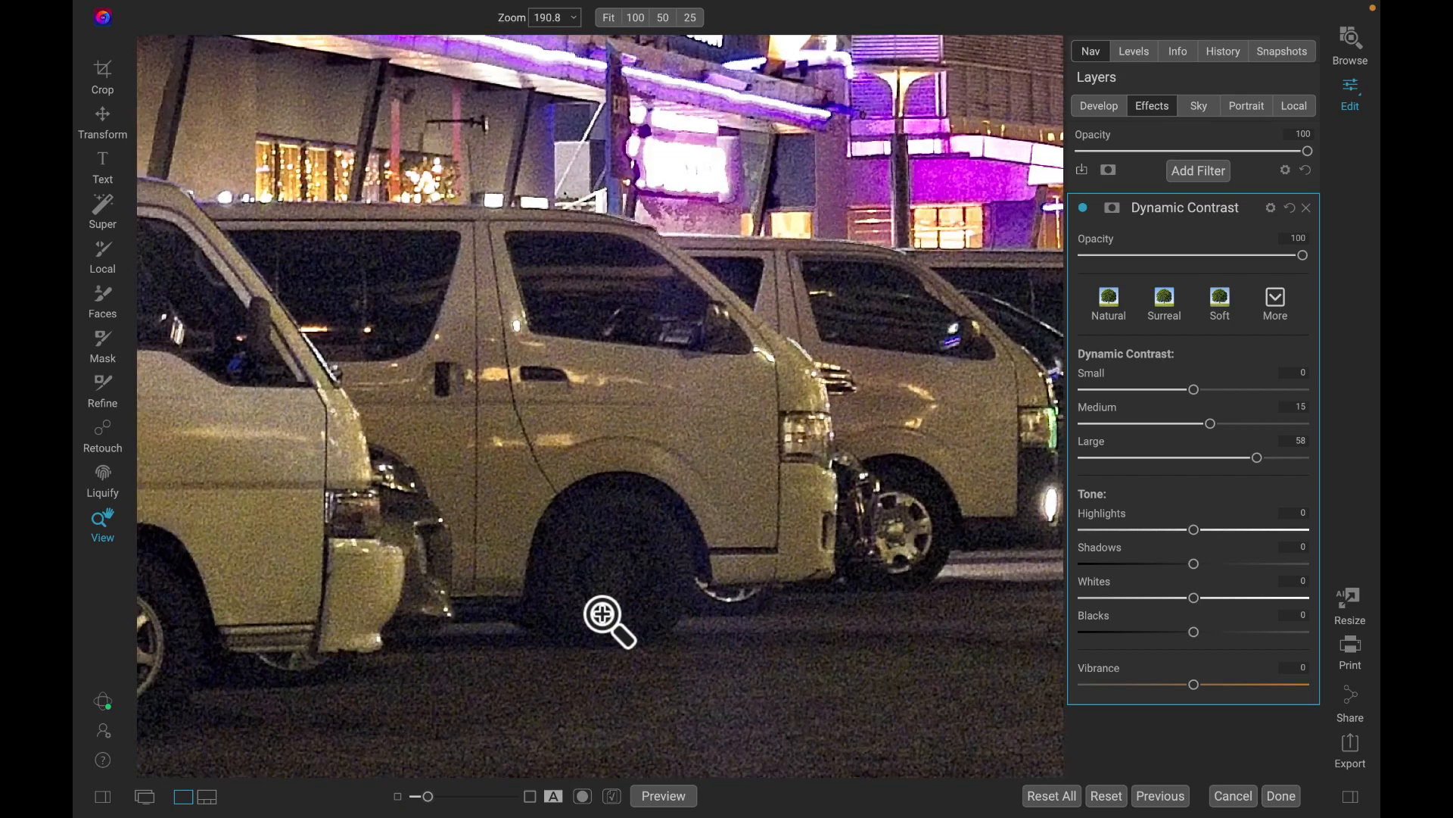
pyautogui.scroll(10, 607, 620)
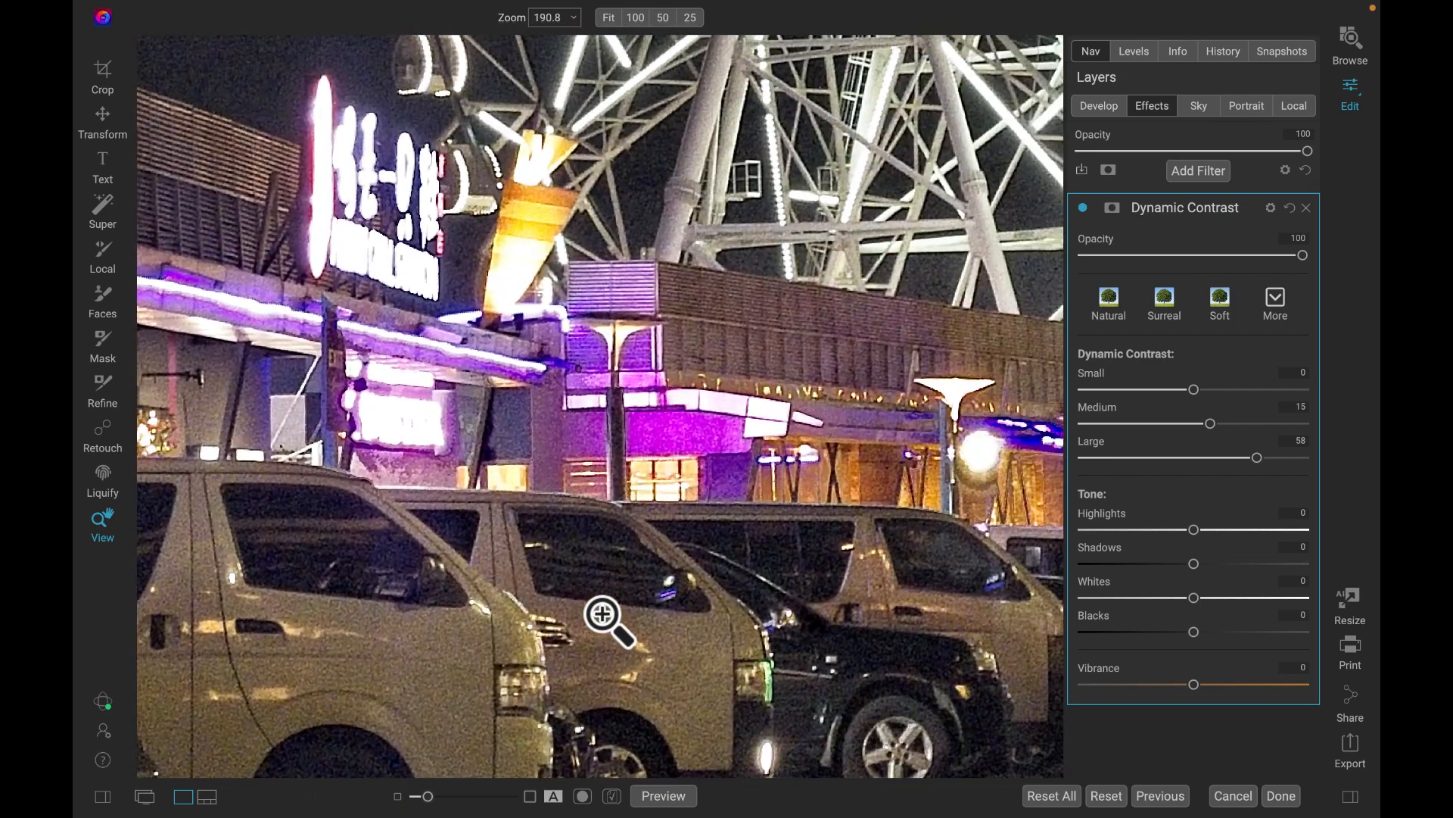
pyautogui.click(535, 614)
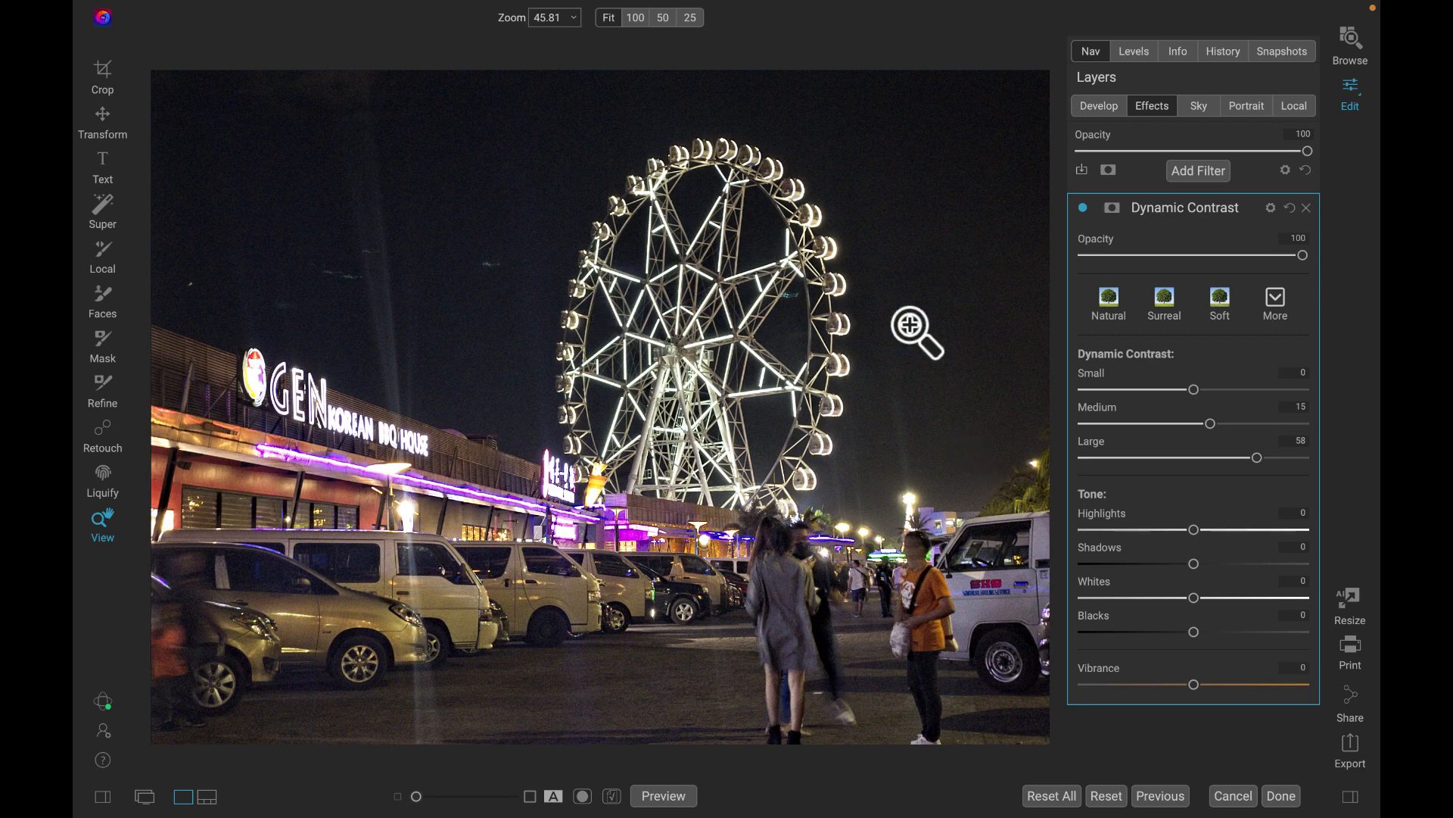
# Cool the photo slightly by lowering the color Temperature in the Develop adjustments.
pyautogui.click(1098, 114)
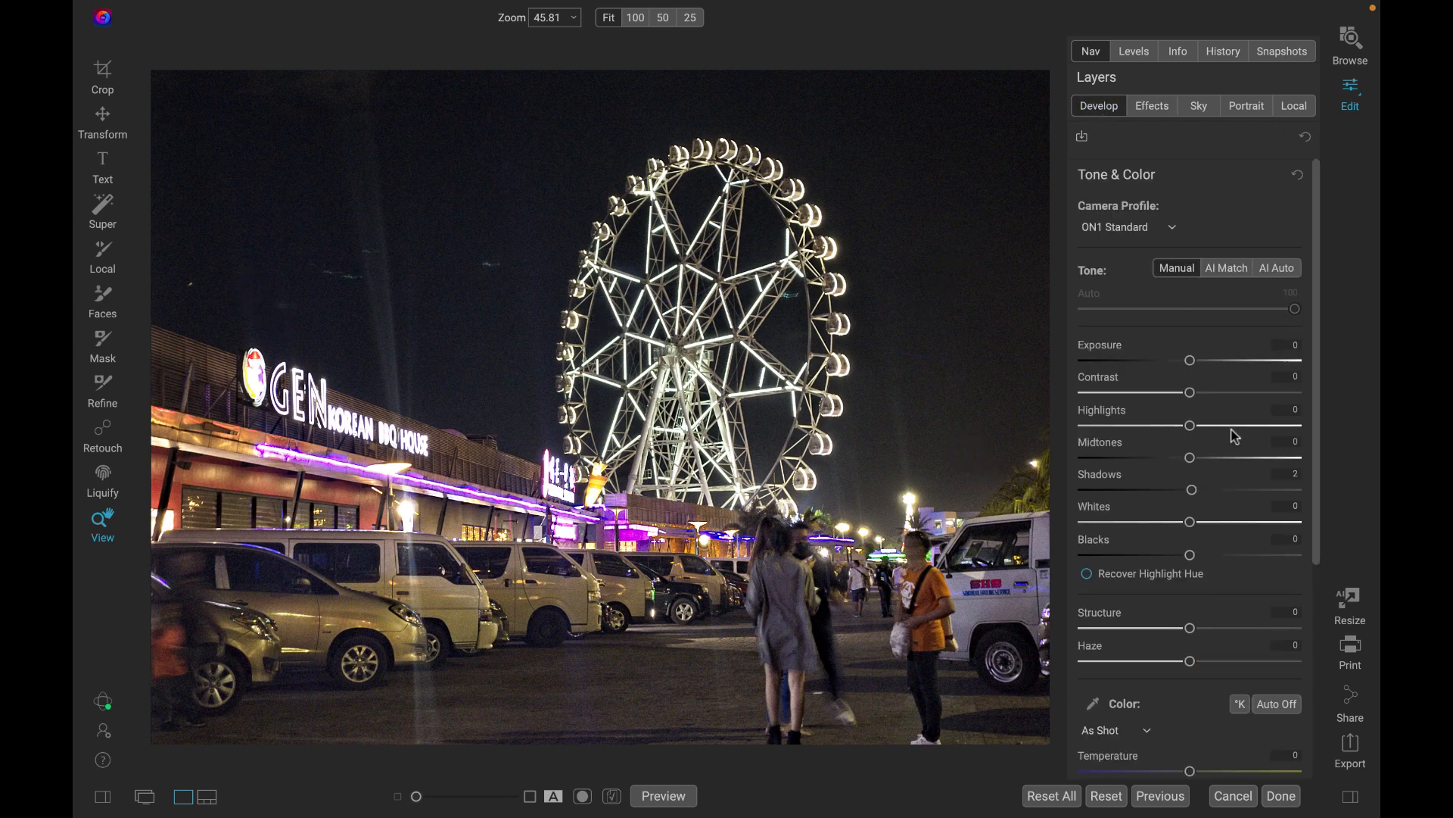
pyautogui.scroll(-3, 1211, 511)
pyautogui.scroll(-3, 1212, 511)
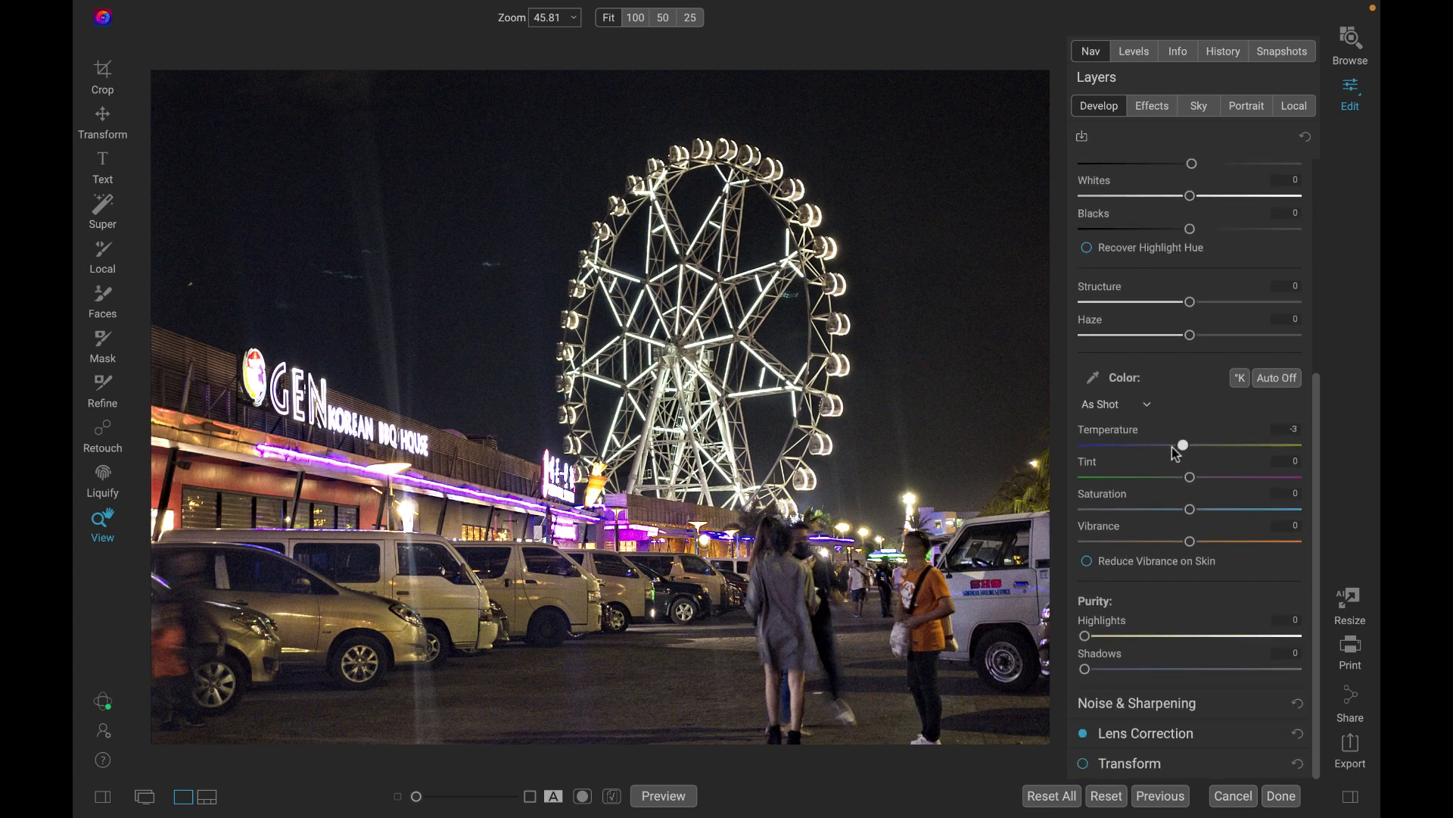
pyautogui.moveTo(1145, 450); pyautogui.dragTo(1151, 465)
# Add a Color Enhancer effect filter and raise the Saturation of its orange and yellow color ranges.
pyautogui.click(1151, 110)
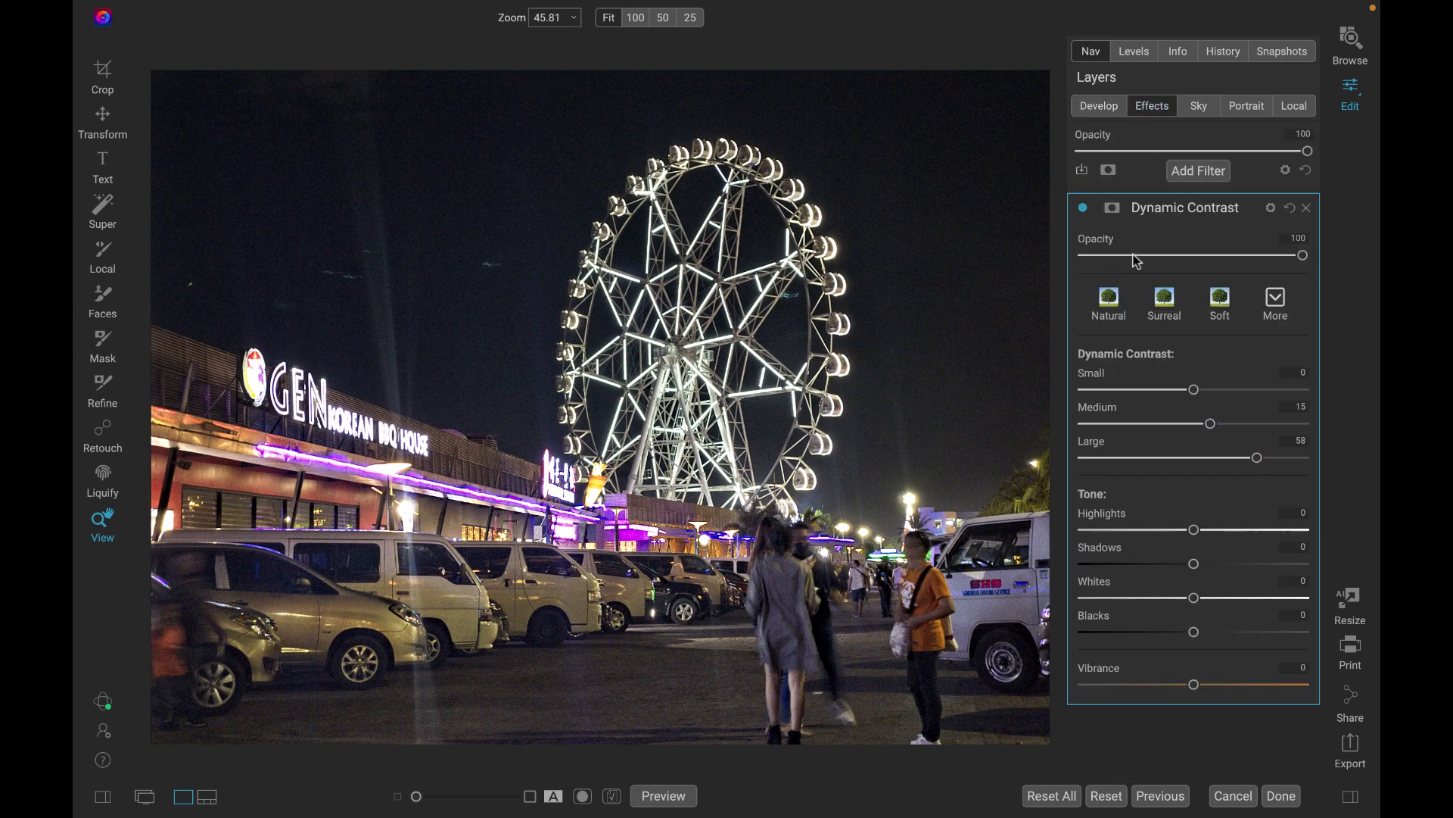
pyautogui.click(1187, 172)
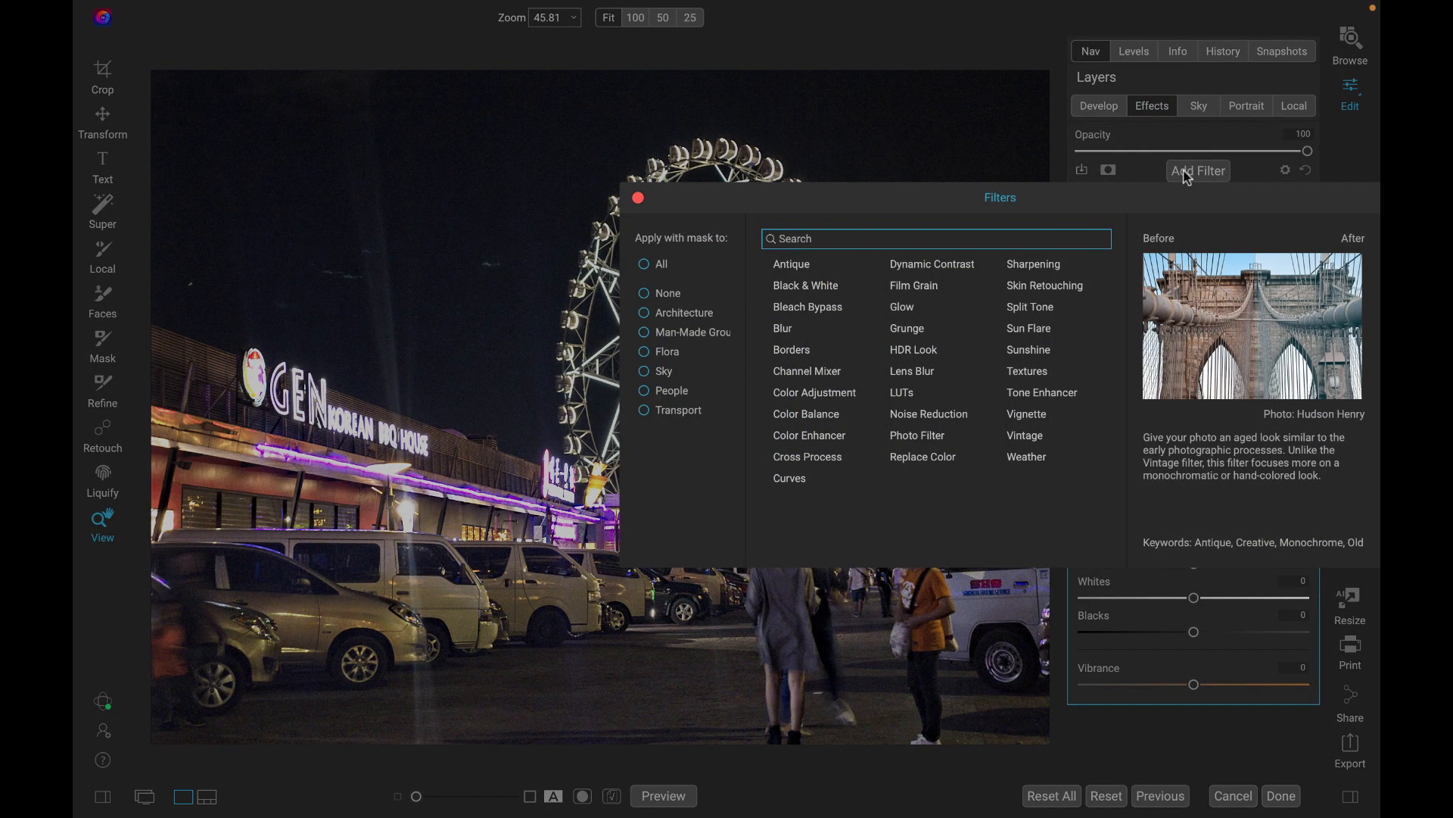
pyautogui.click(824, 439)
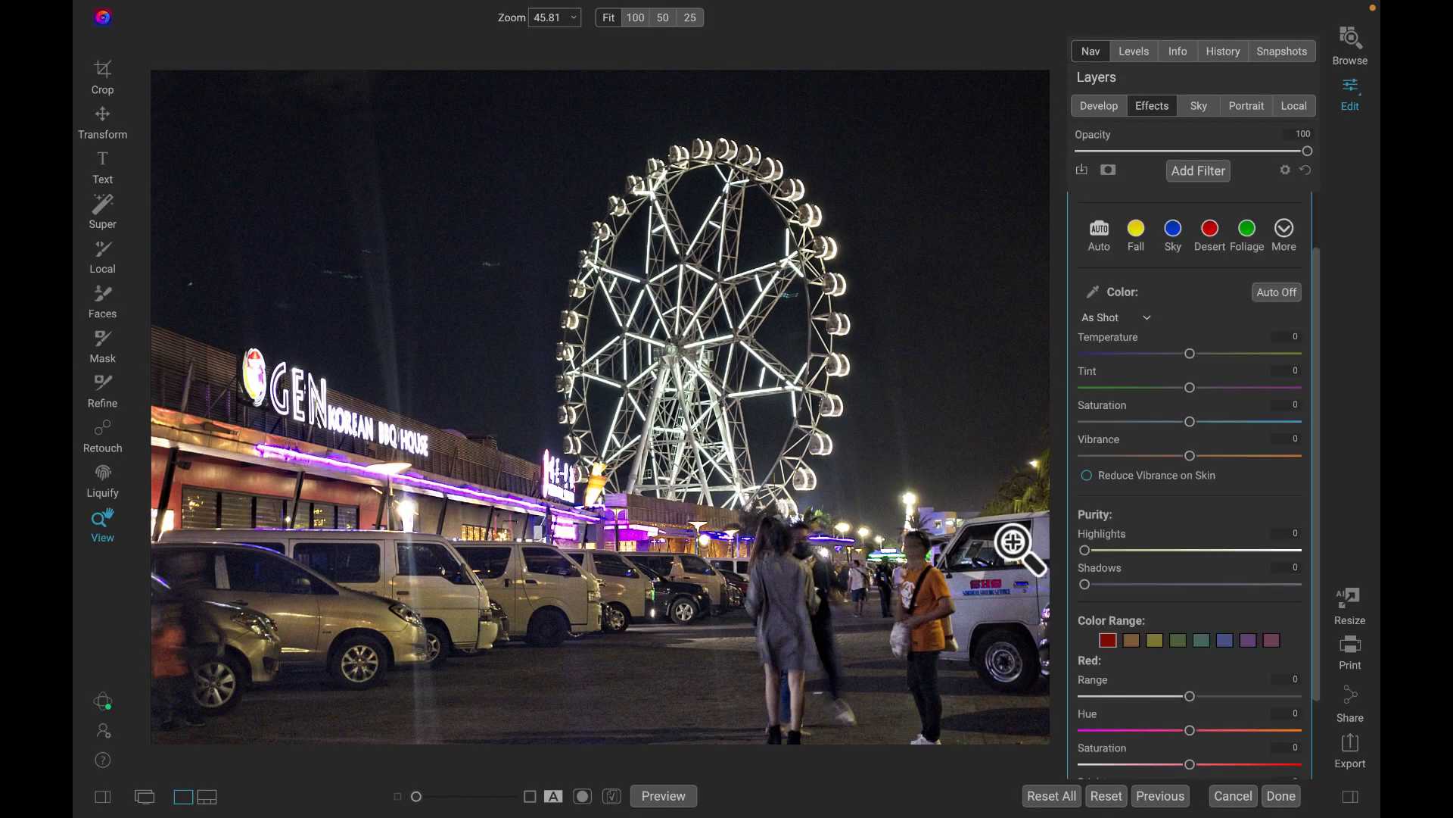
pyautogui.scroll(-3, 1113, 562)
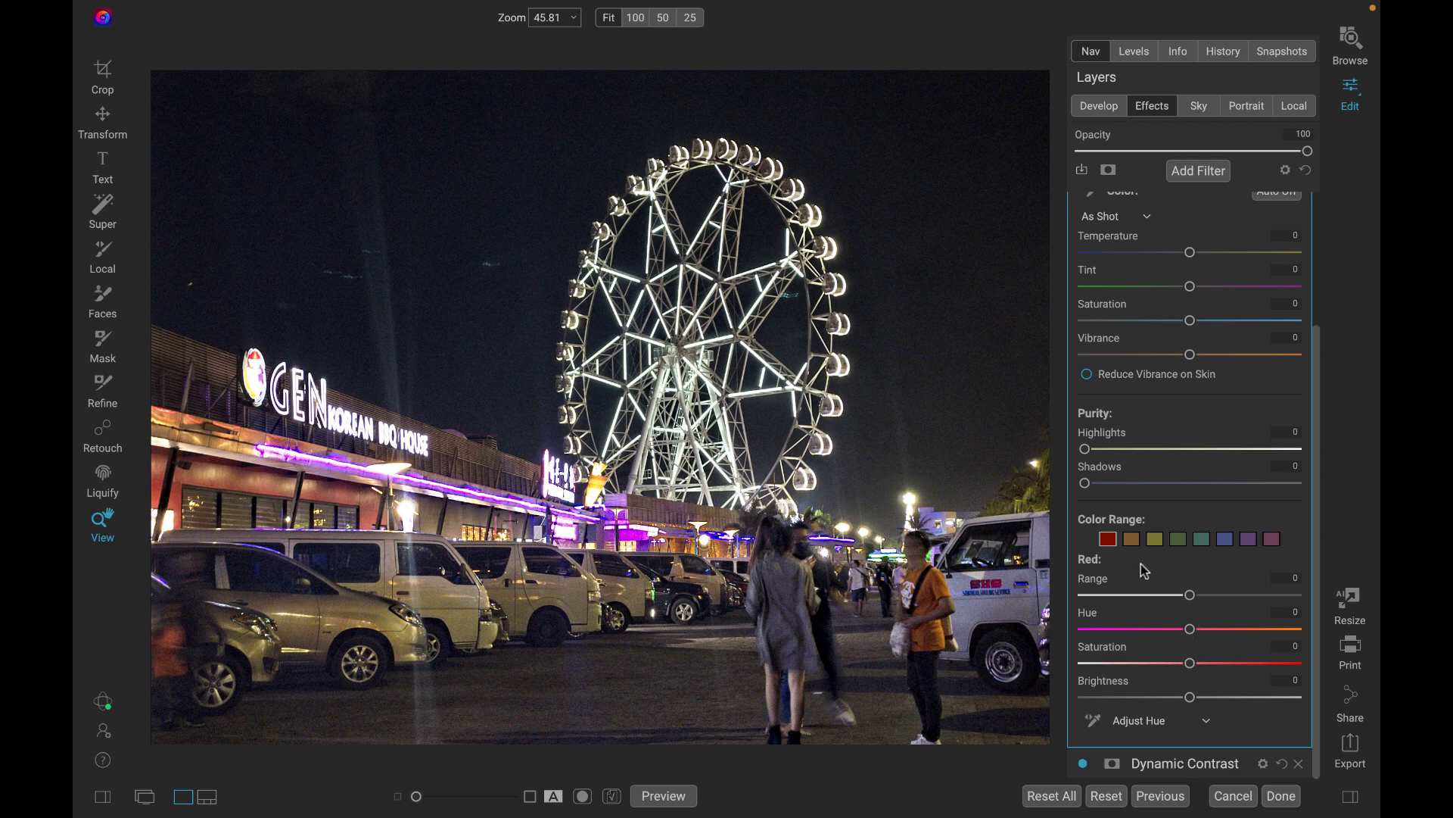
pyautogui.click(1132, 540)
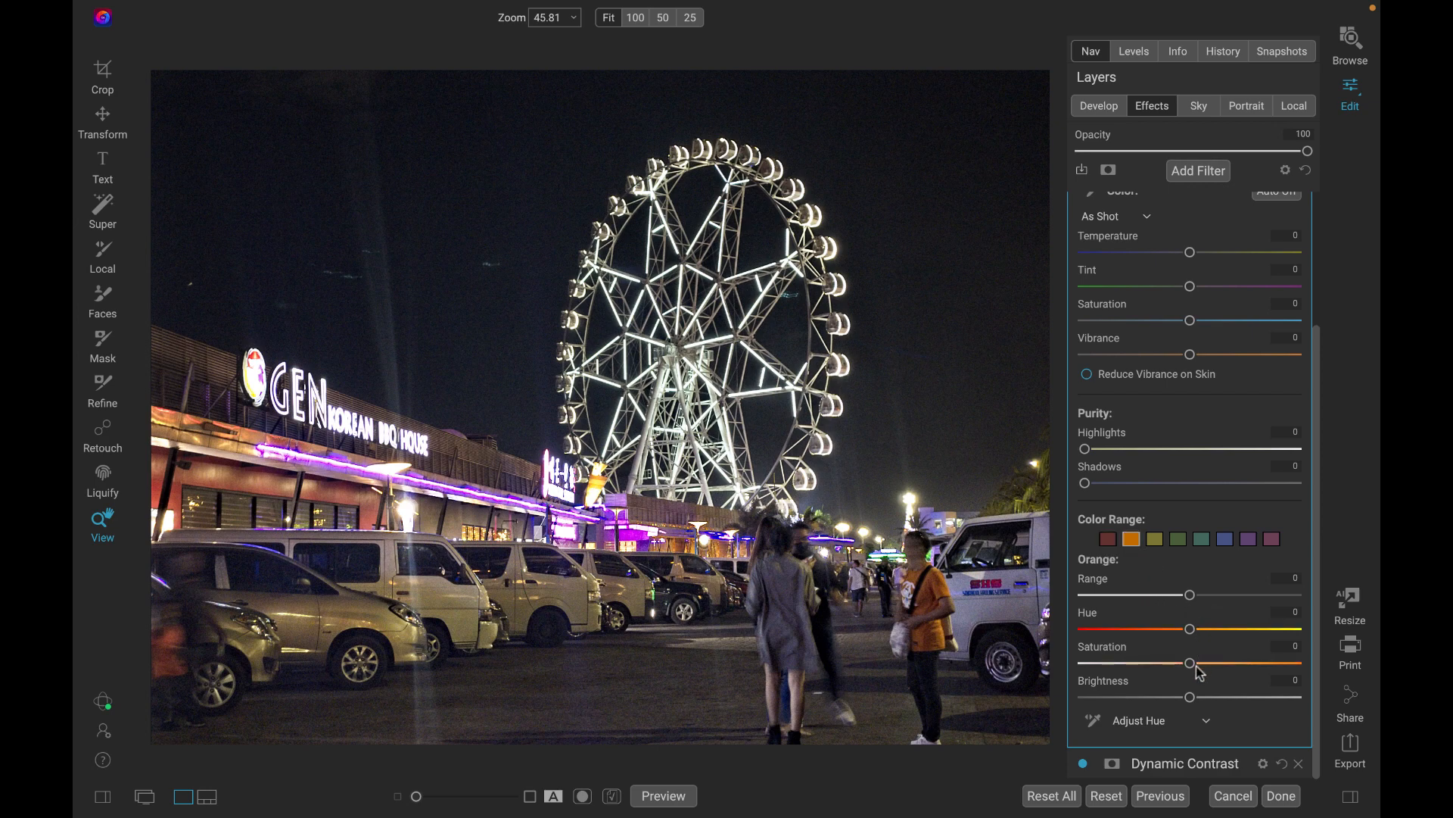
pyautogui.moveTo(1191, 664); pyautogui.dragTo(1257, 673)
pyautogui.click(1155, 539)
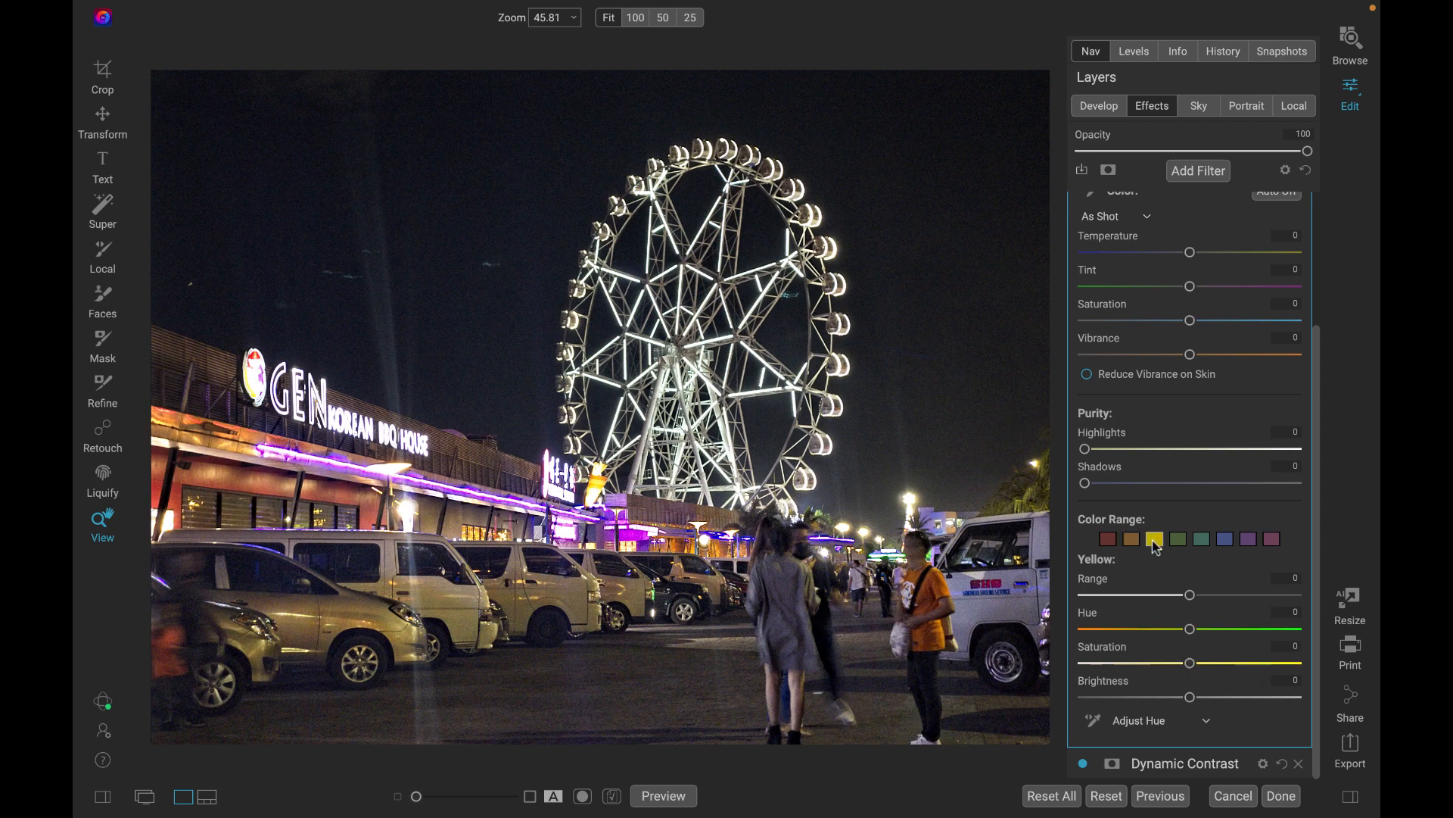
pyautogui.moveTo(1190, 667); pyautogui.dragTo(1200, 666)
# Lower the Saturation of the blue, purple and magenta color ranges in the Color Enhancer filter.
pyautogui.click(1226, 542)
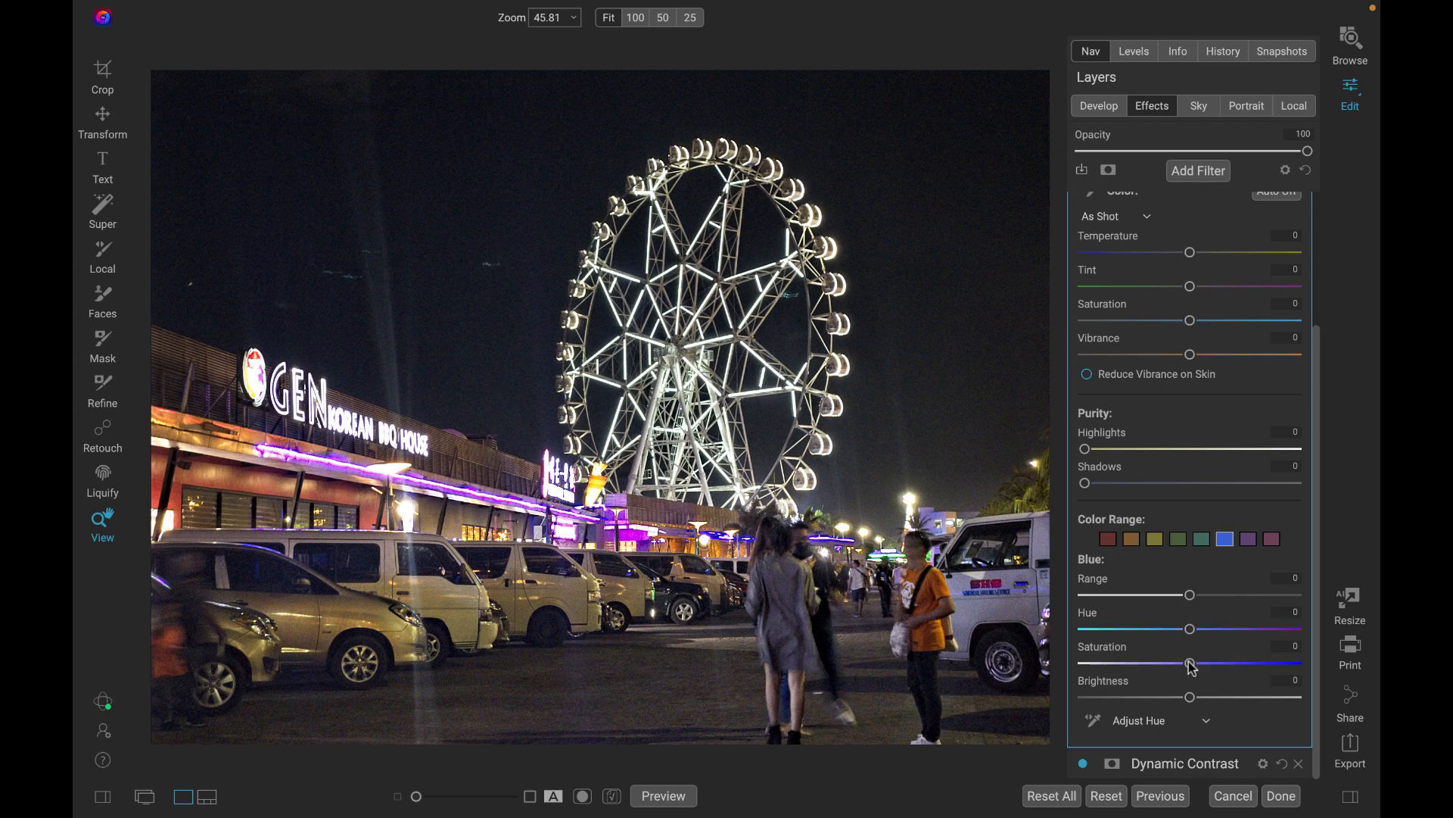
pyautogui.moveTo(1192, 666); pyautogui.dragTo(1146, 665)
pyautogui.click(1249, 539)
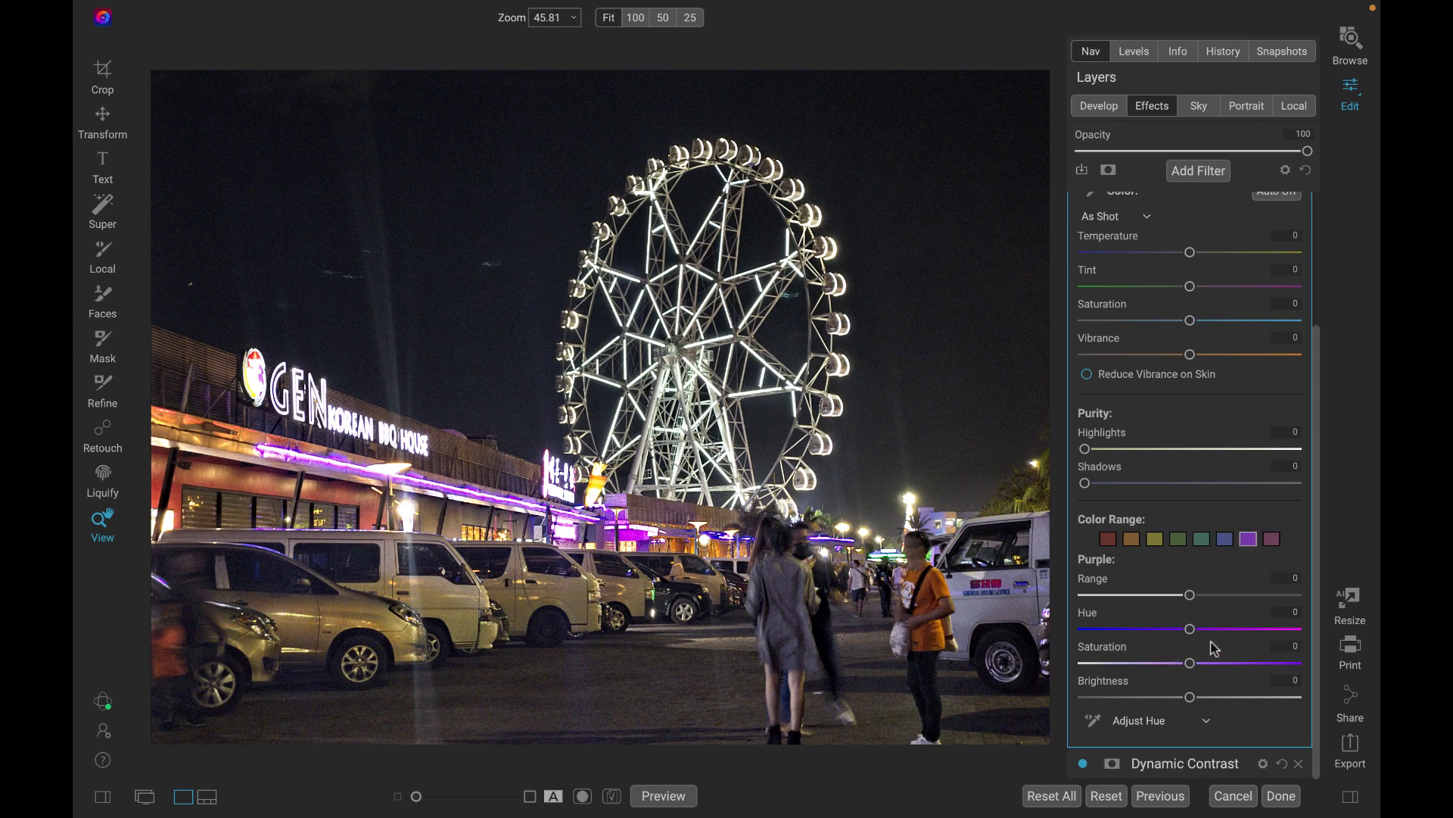
pyautogui.moveTo(1190, 664); pyautogui.dragTo(1164, 666)
pyautogui.click(1273, 541)
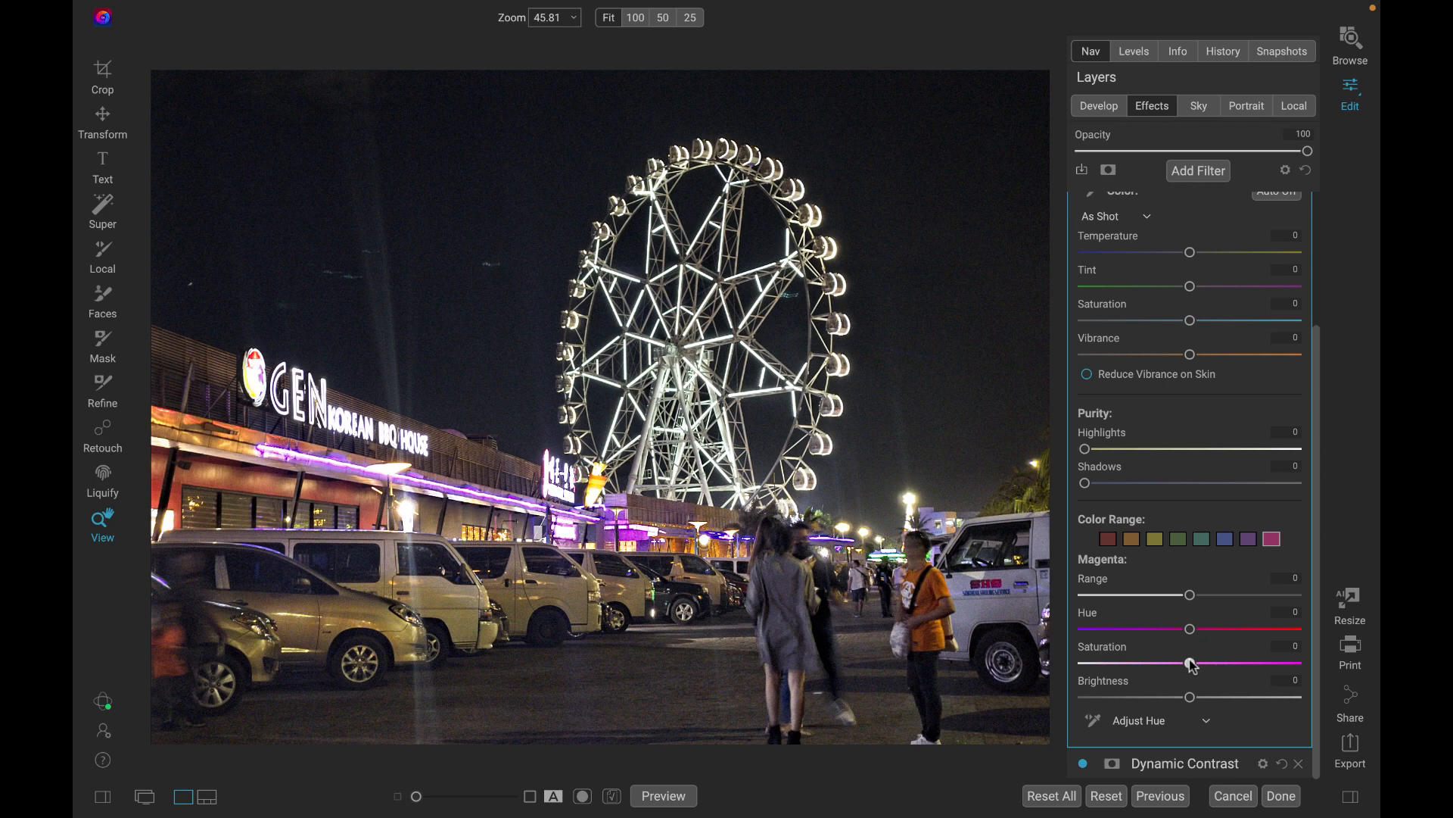
pyautogui.moveTo(1193, 666); pyautogui.dragTo(1141, 666)
# Set the Saturation of the green color range to -19 in the Color Enhancer filter.
pyautogui.click(1178, 539)
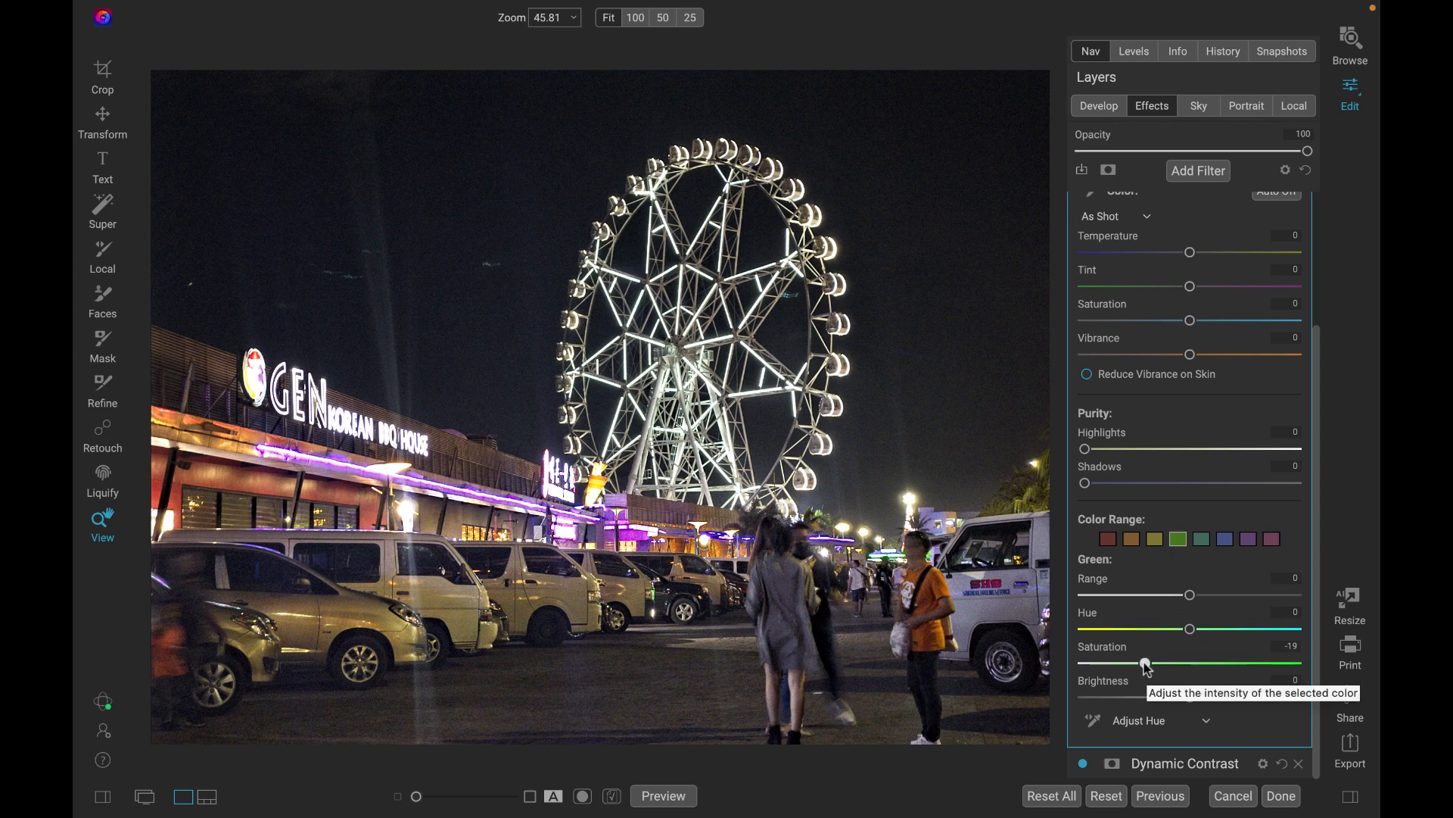
pyautogui.click(516, 306)
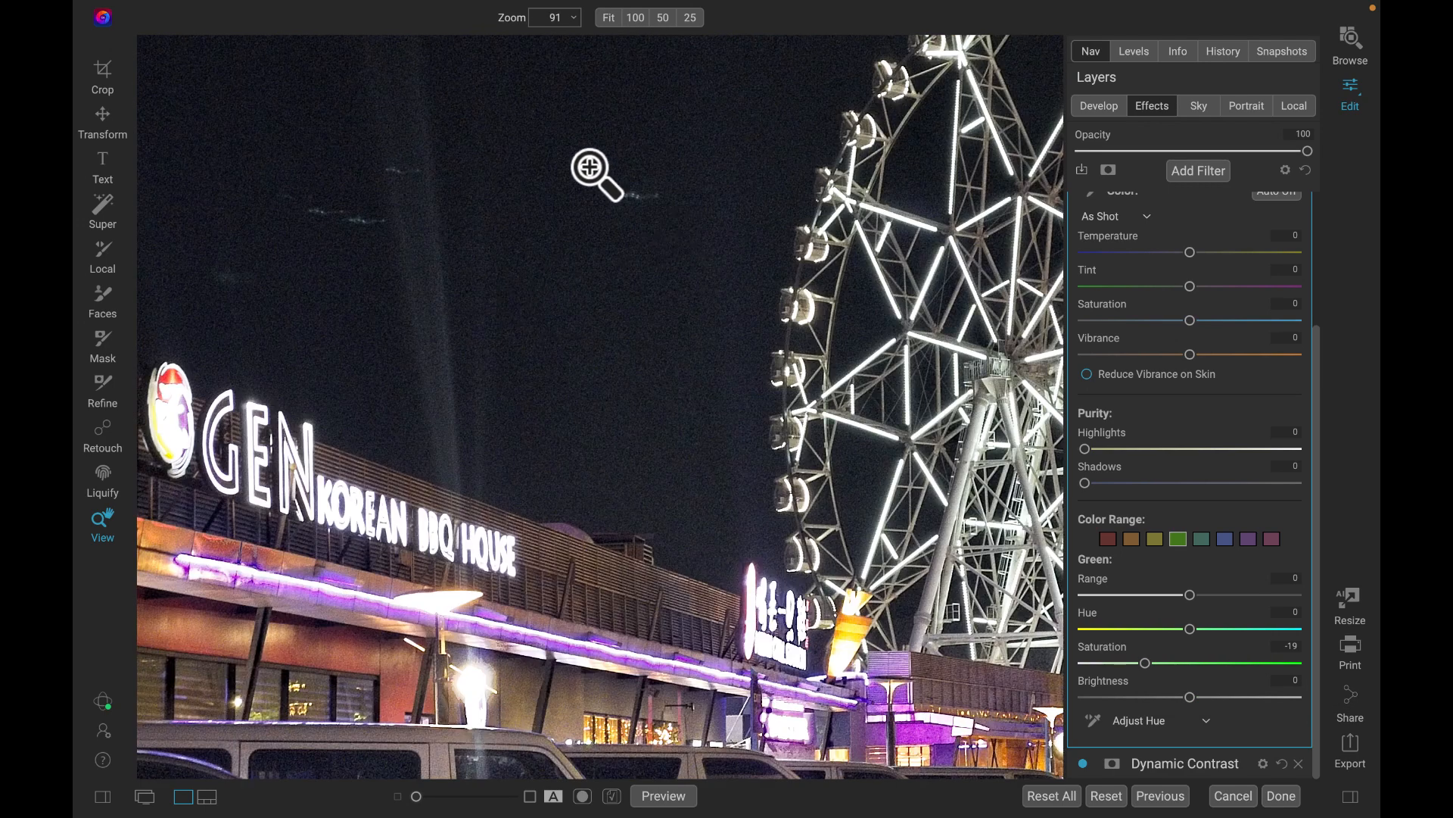
pyautogui.press('super+0')
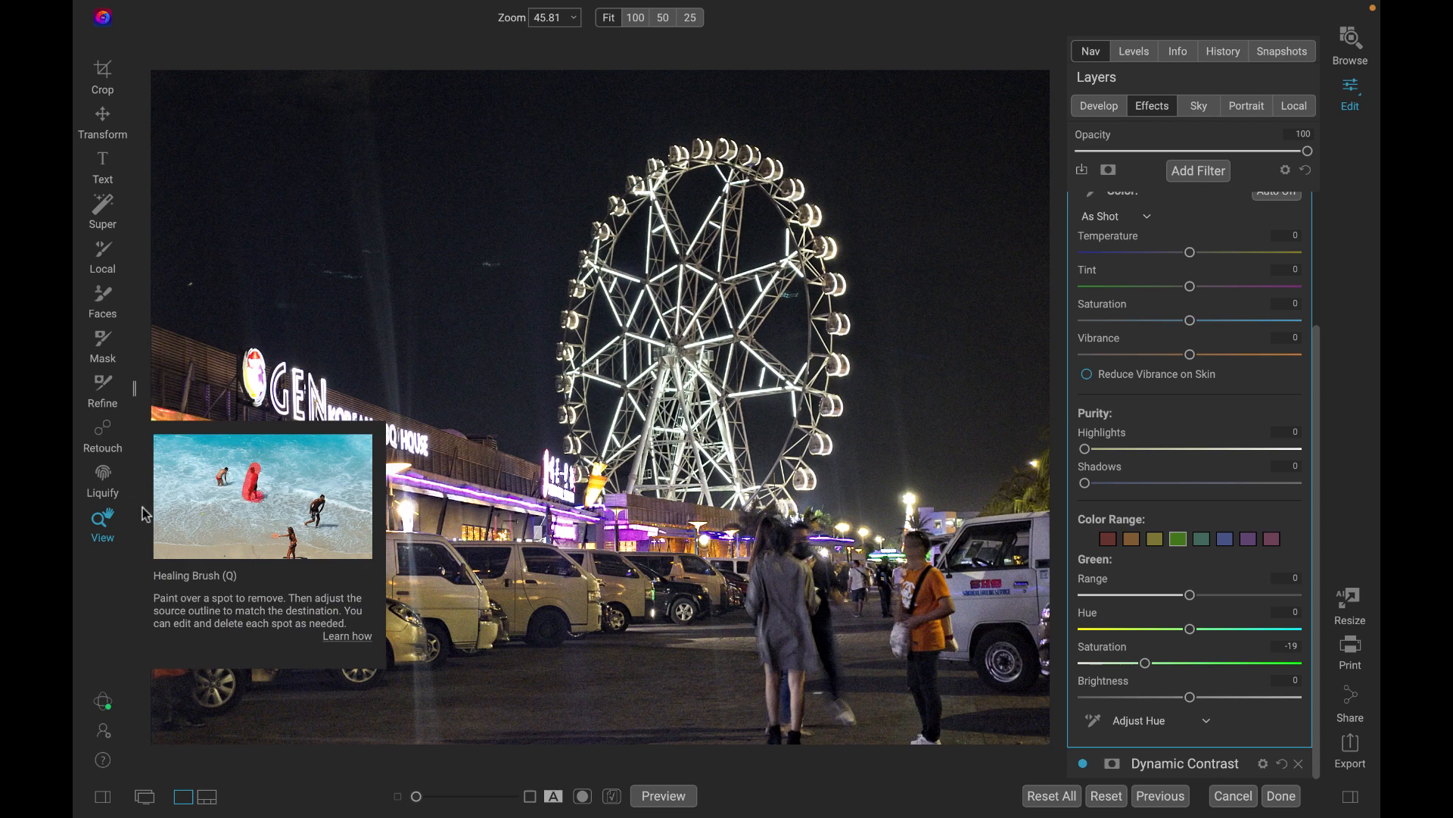
# Remove the faint light streaks in the dark sky beside the ferris wheel with the Perfect Eraser at size 175.
pyautogui.click(106, 433)
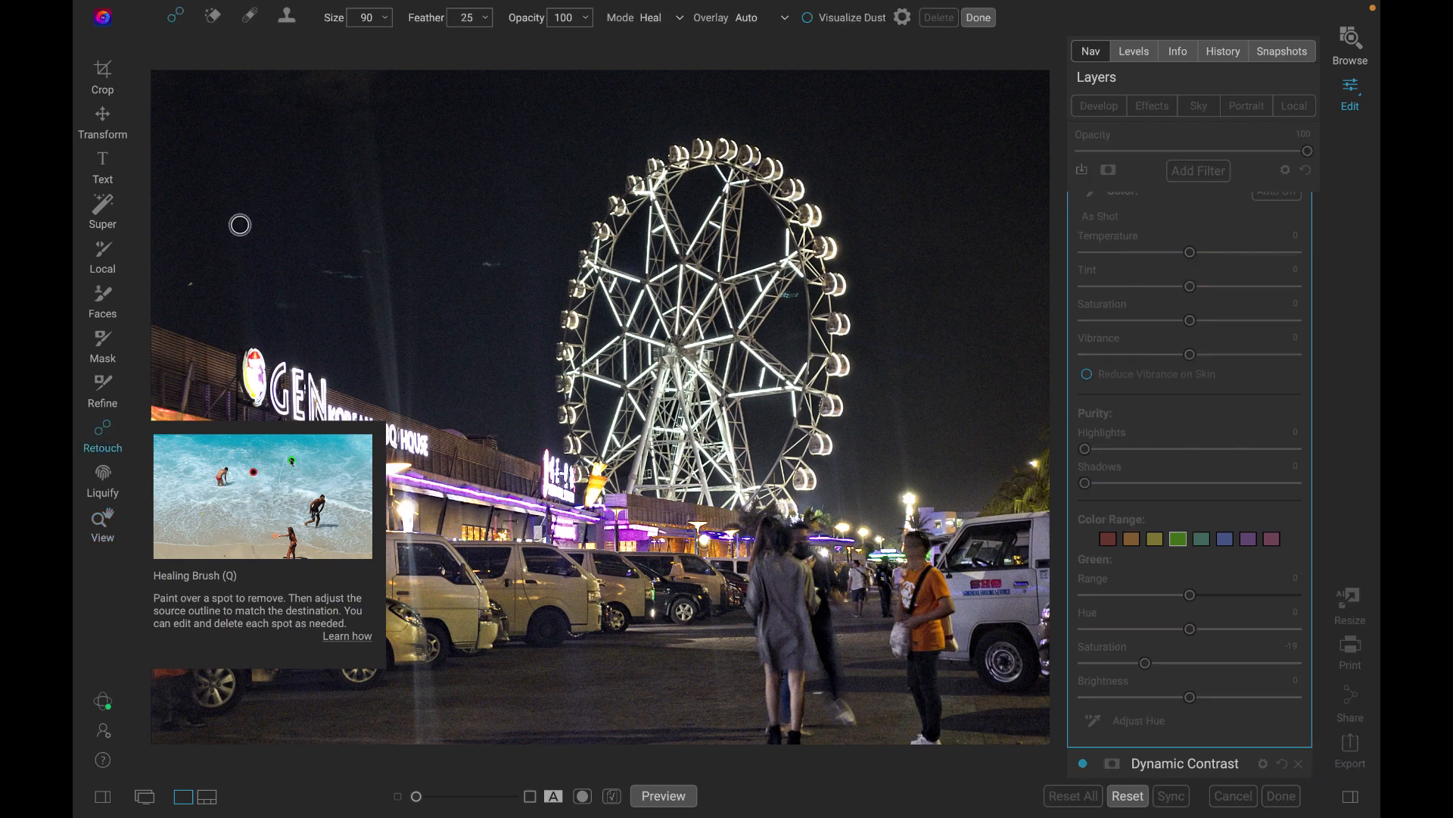
pyautogui.click(215, 28)
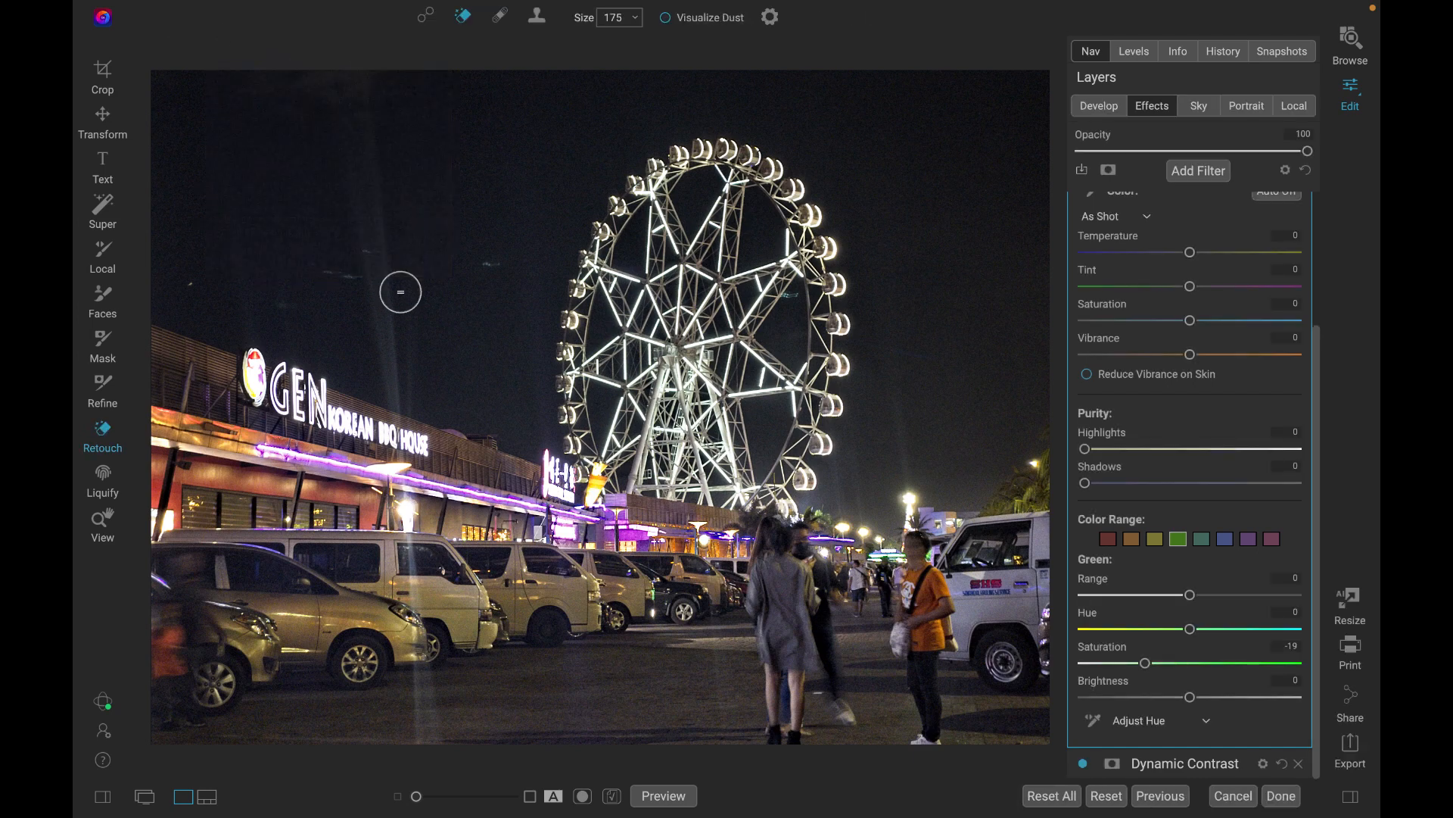
pyautogui.scroll(2, 503, 295)
pyautogui.scroll(1, 502, 295)
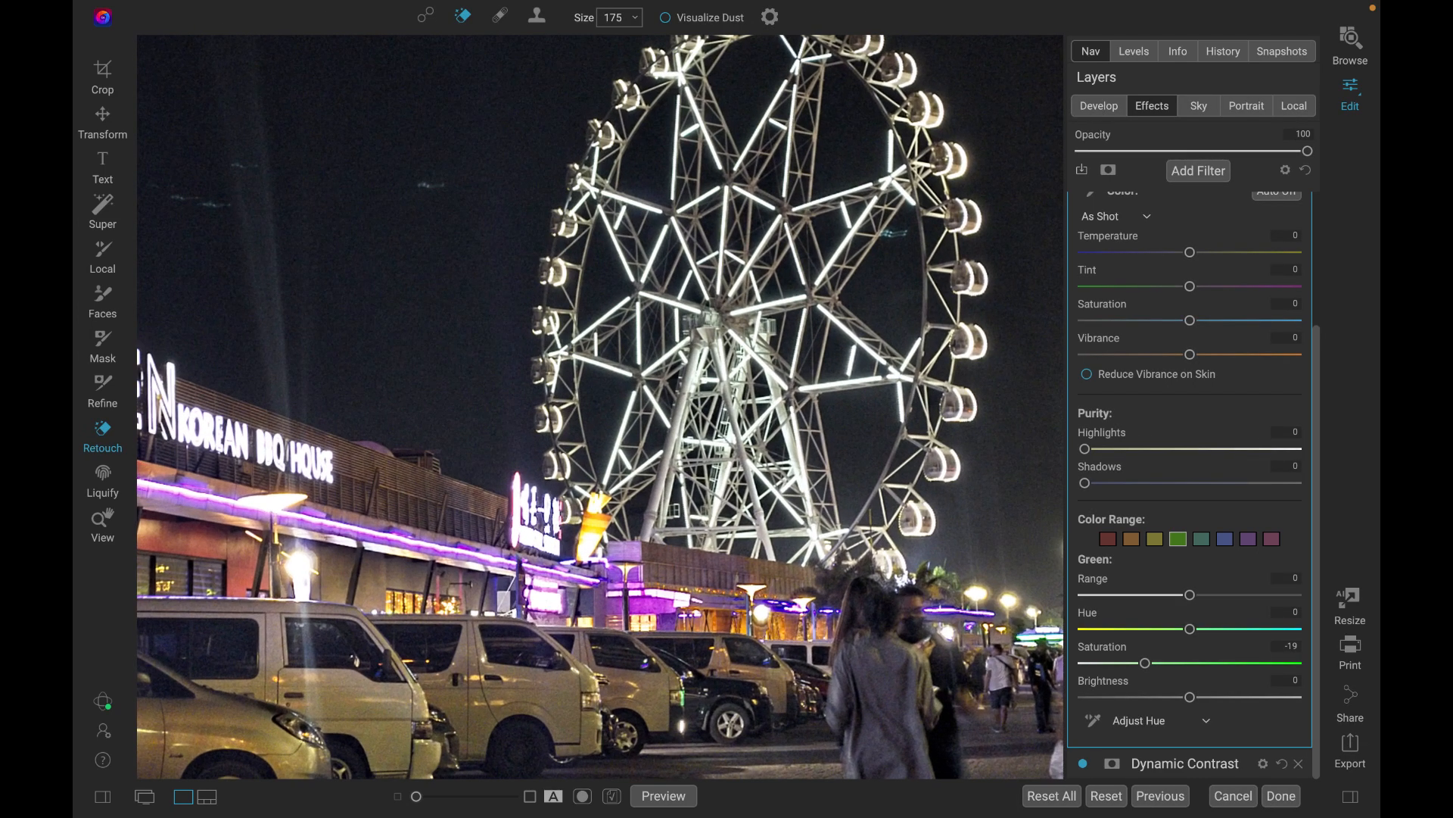
pyautogui.click(428, 184)
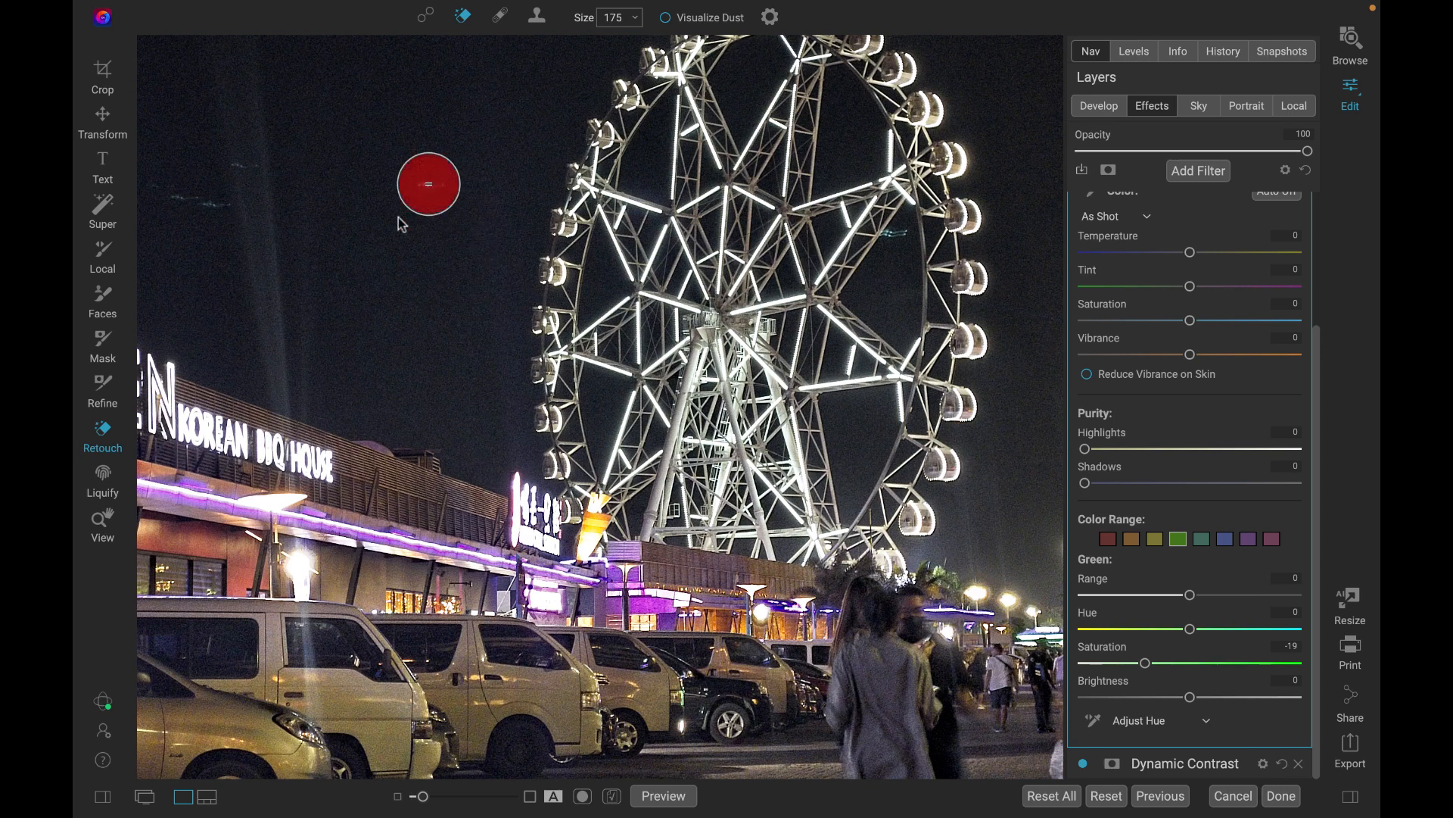
pyautogui.hscroll(-5, 331, 261)
pyautogui.click(358, 231)
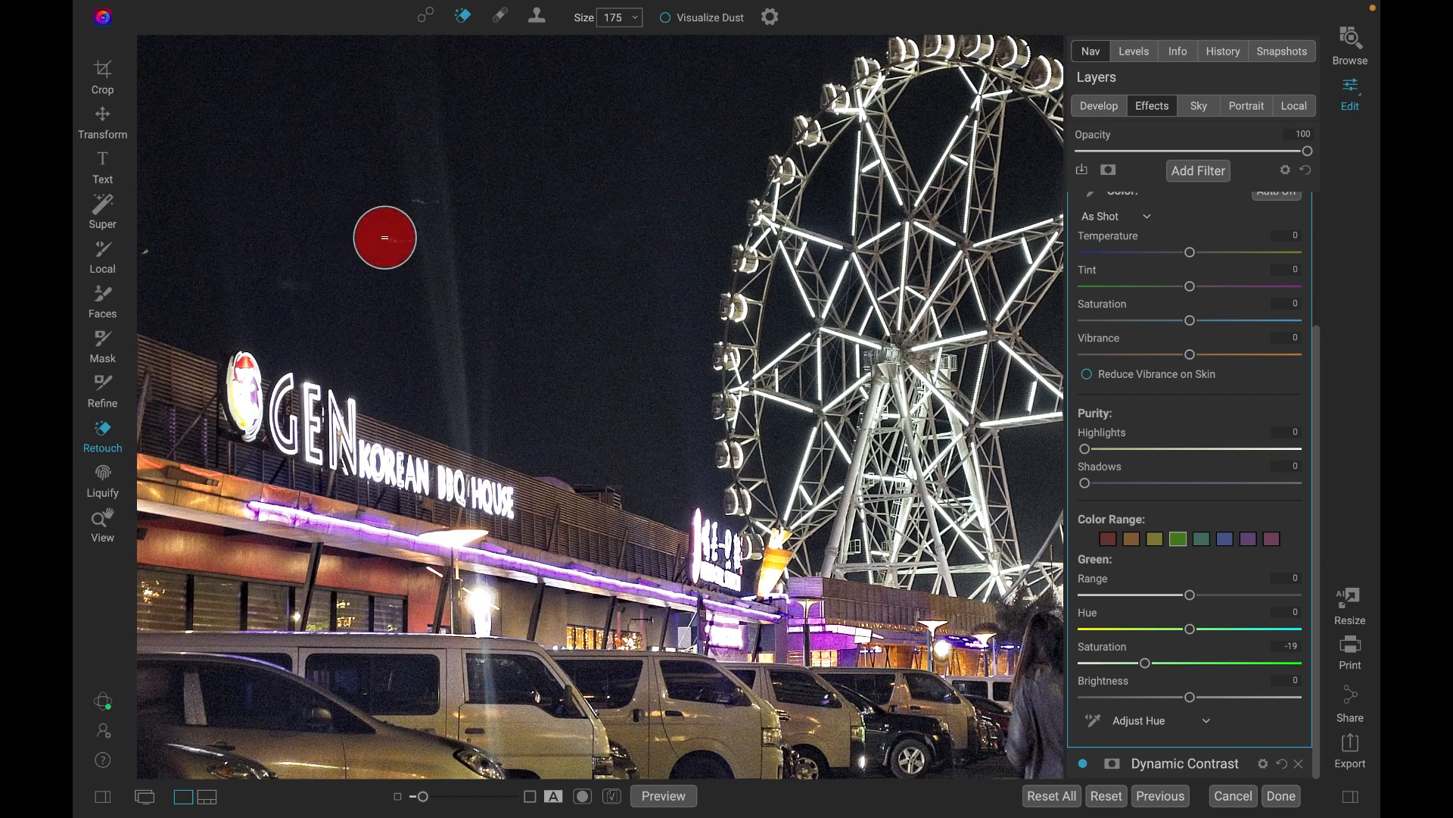
pyautogui.scroll(-1, 431, 311)
pyautogui.scroll(-1, 432, 301)
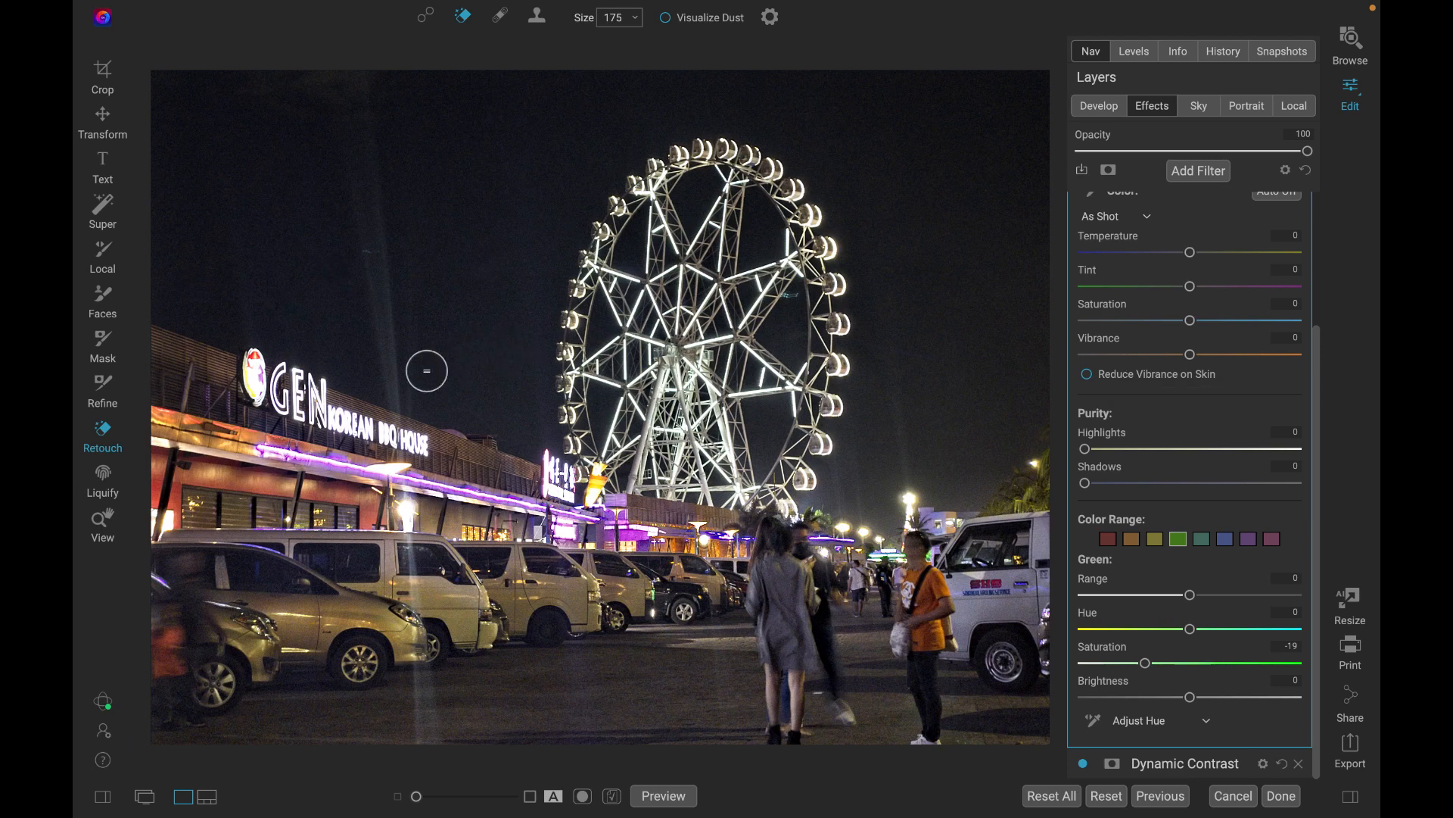
# Enlarge the Perfect Eraser to 300 and paint out the vertical light flare in the sky above the restaurant building.
pyautogui.press(']')
pyautogui.press(']')
pyautogui.press(']')
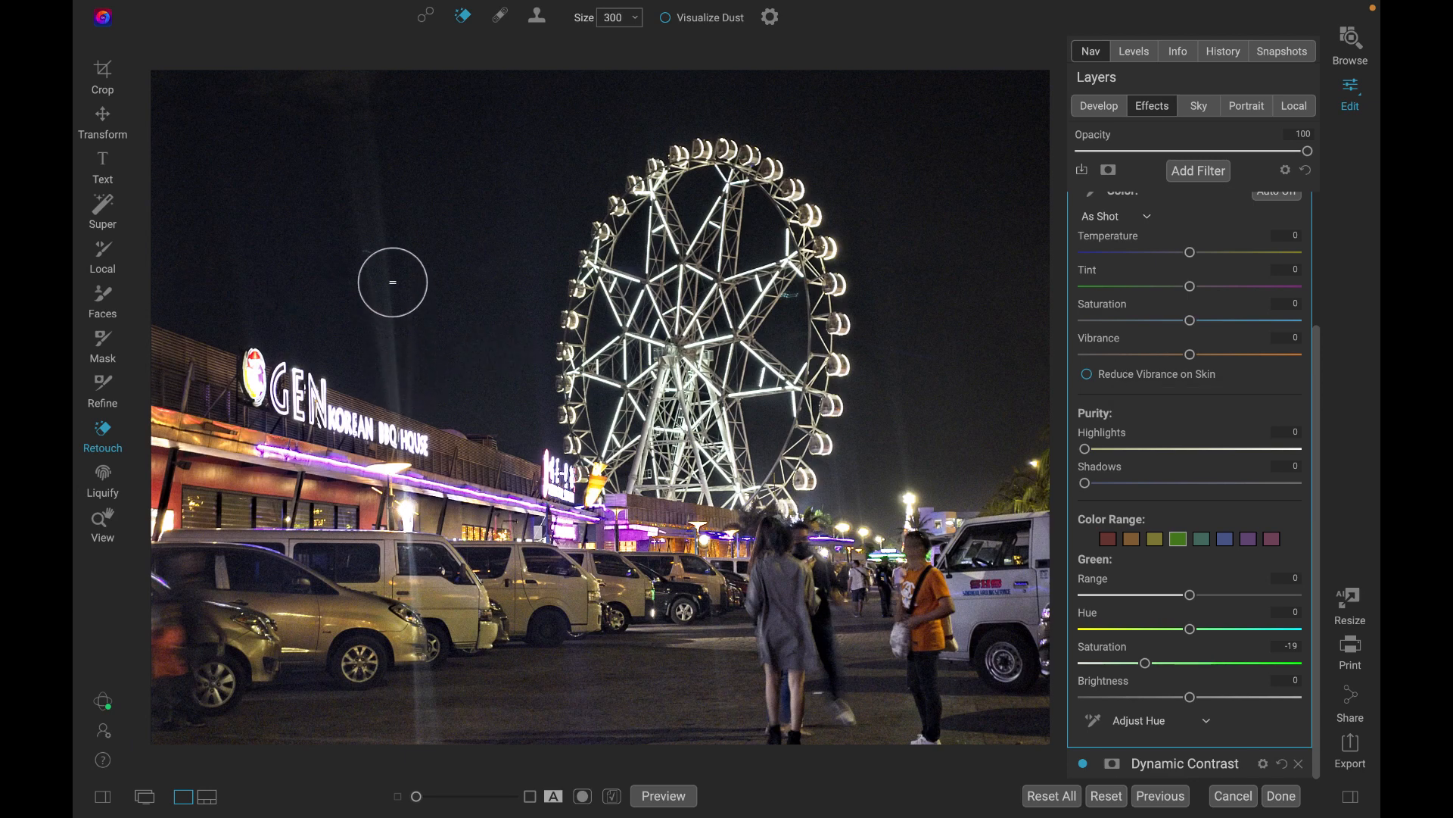
pyautogui.click(394, 374)
pyautogui.moveTo(395, 373)
pyautogui.mouseDown()
pyautogui.moveTo(349, 92)
pyautogui.moveTo(422, 81)
pyautogui.mouseUp()
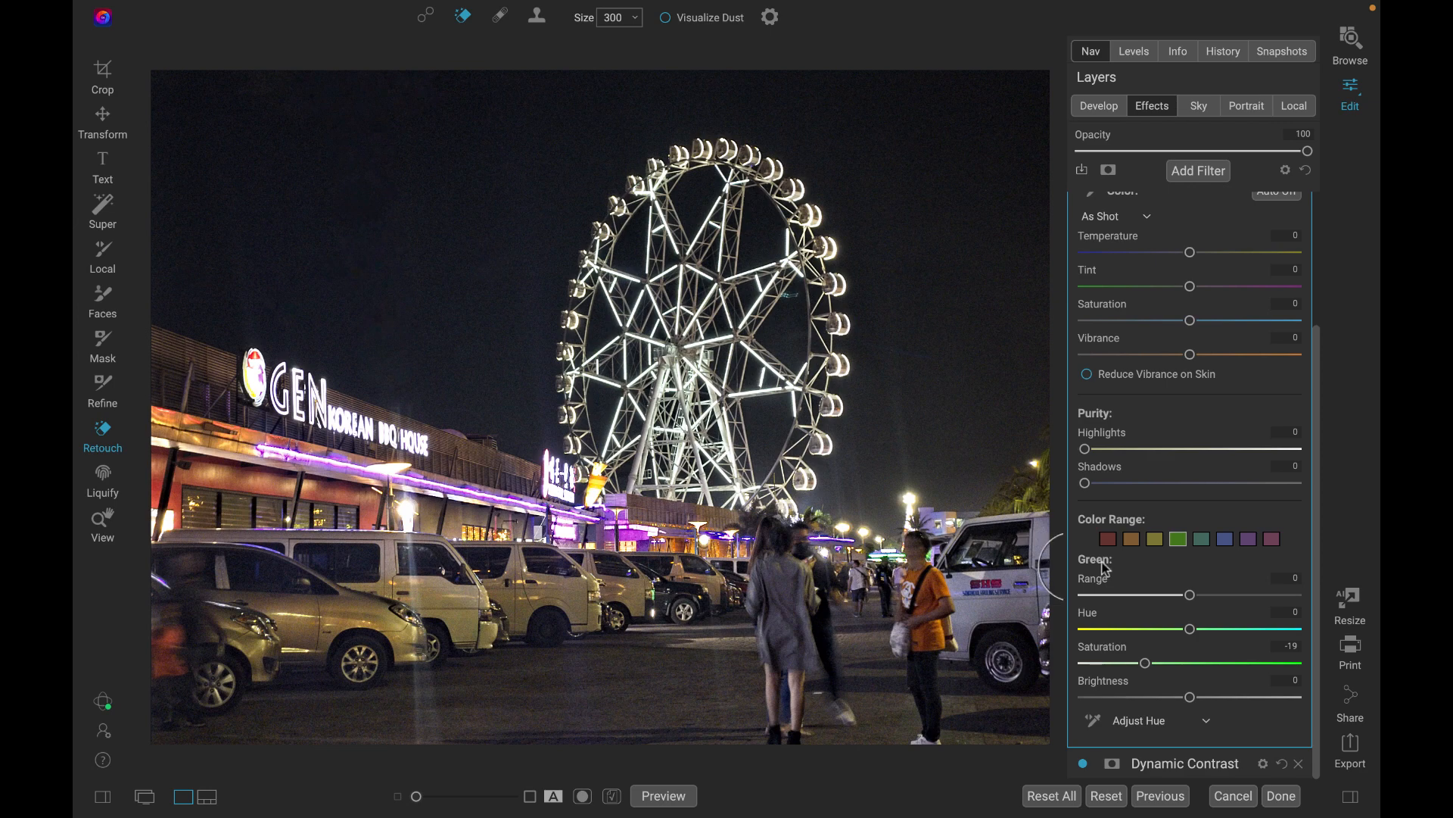
pyautogui.press('super+=')
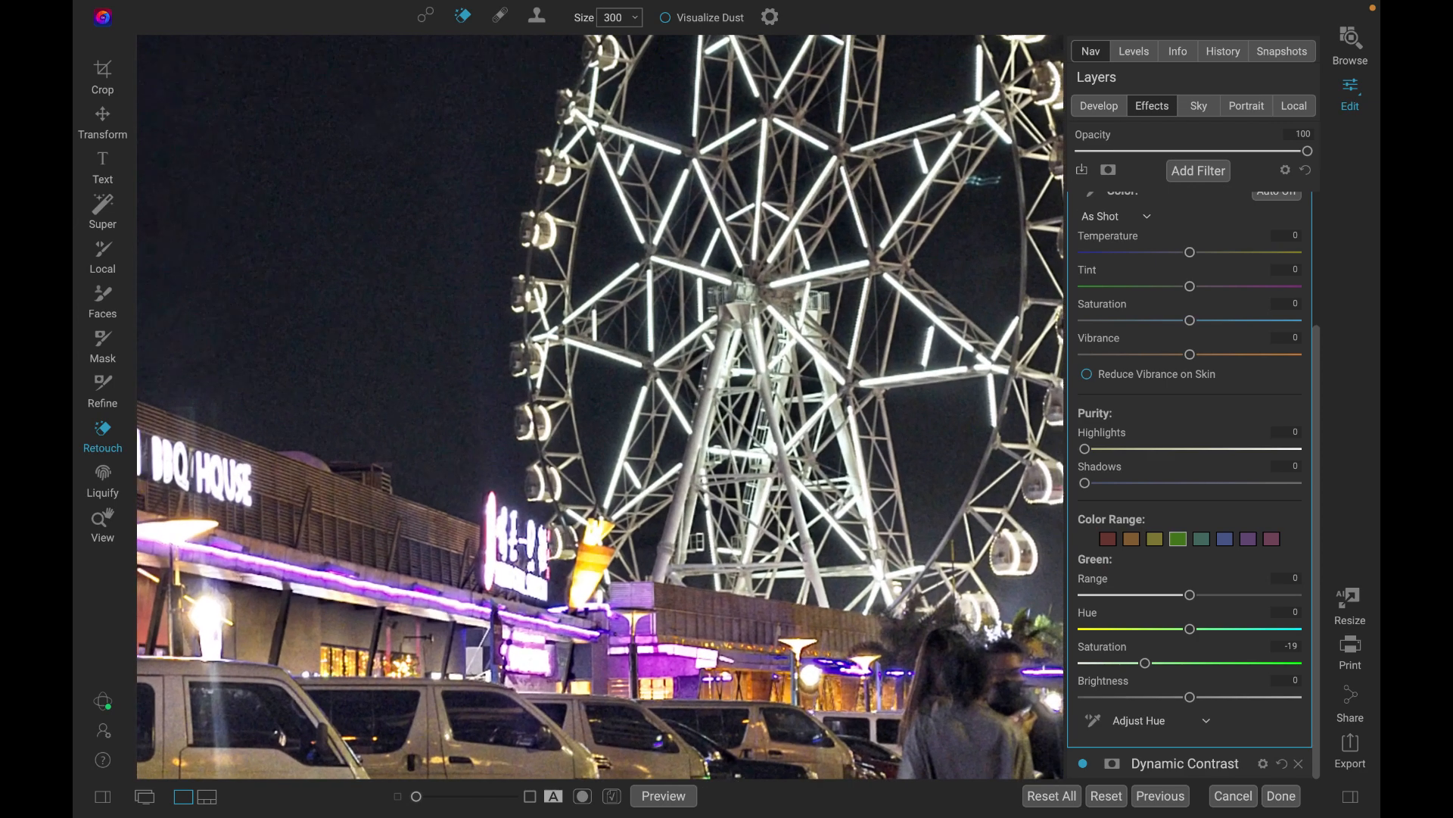
# Apply both NoNoise AI noise reduction and Tack Sharp AI sharpening to the ferris wheel photo in the Develop adjustments.
pyautogui.scroll(-5, 740, 605)
pyautogui.hscroll(4, 721, 608)
pyautogui.scroll(-2, 720, 607)
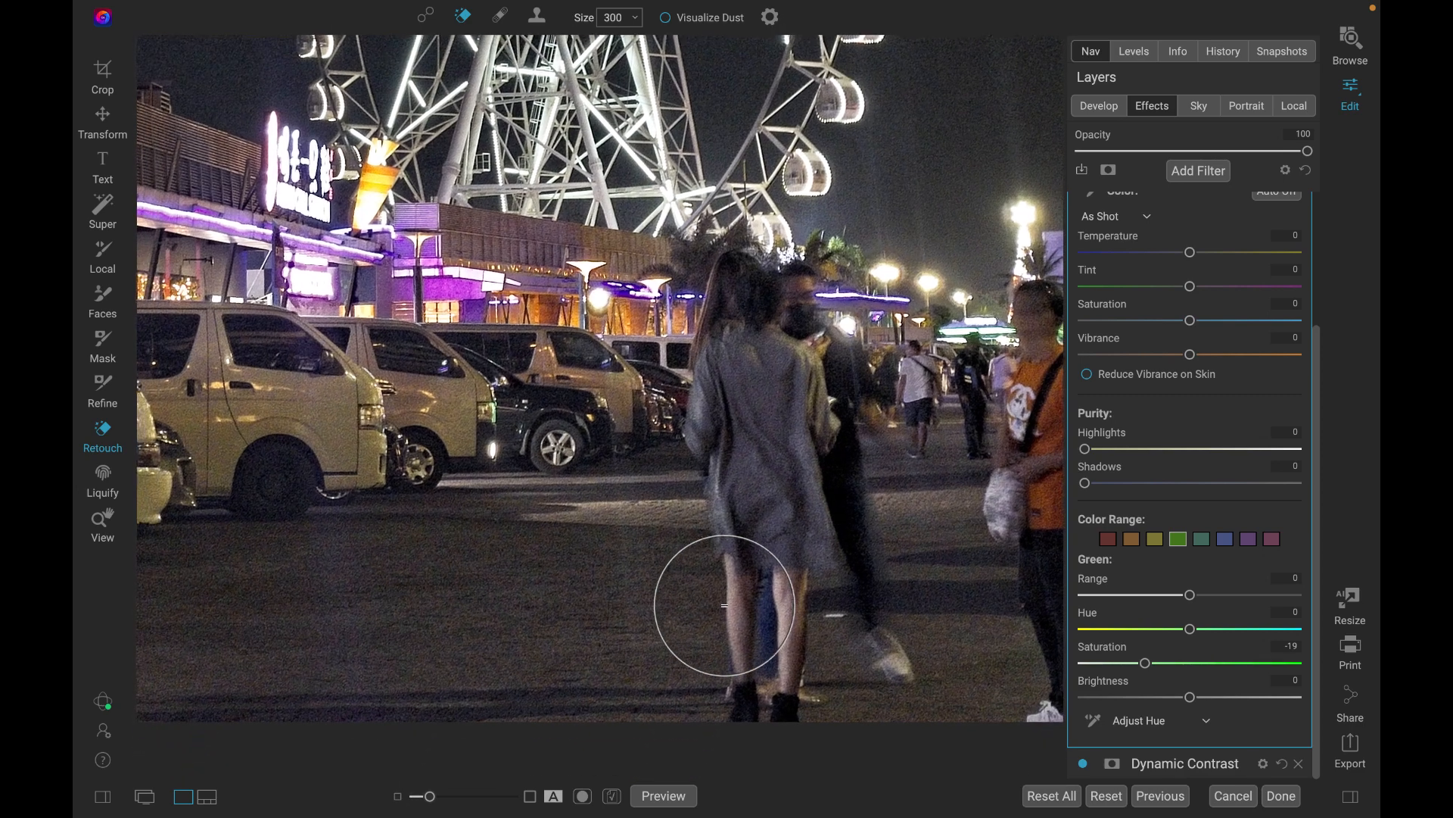
pyautogui.scroll(5, 545, 588)
pyautogui.press('super+0')
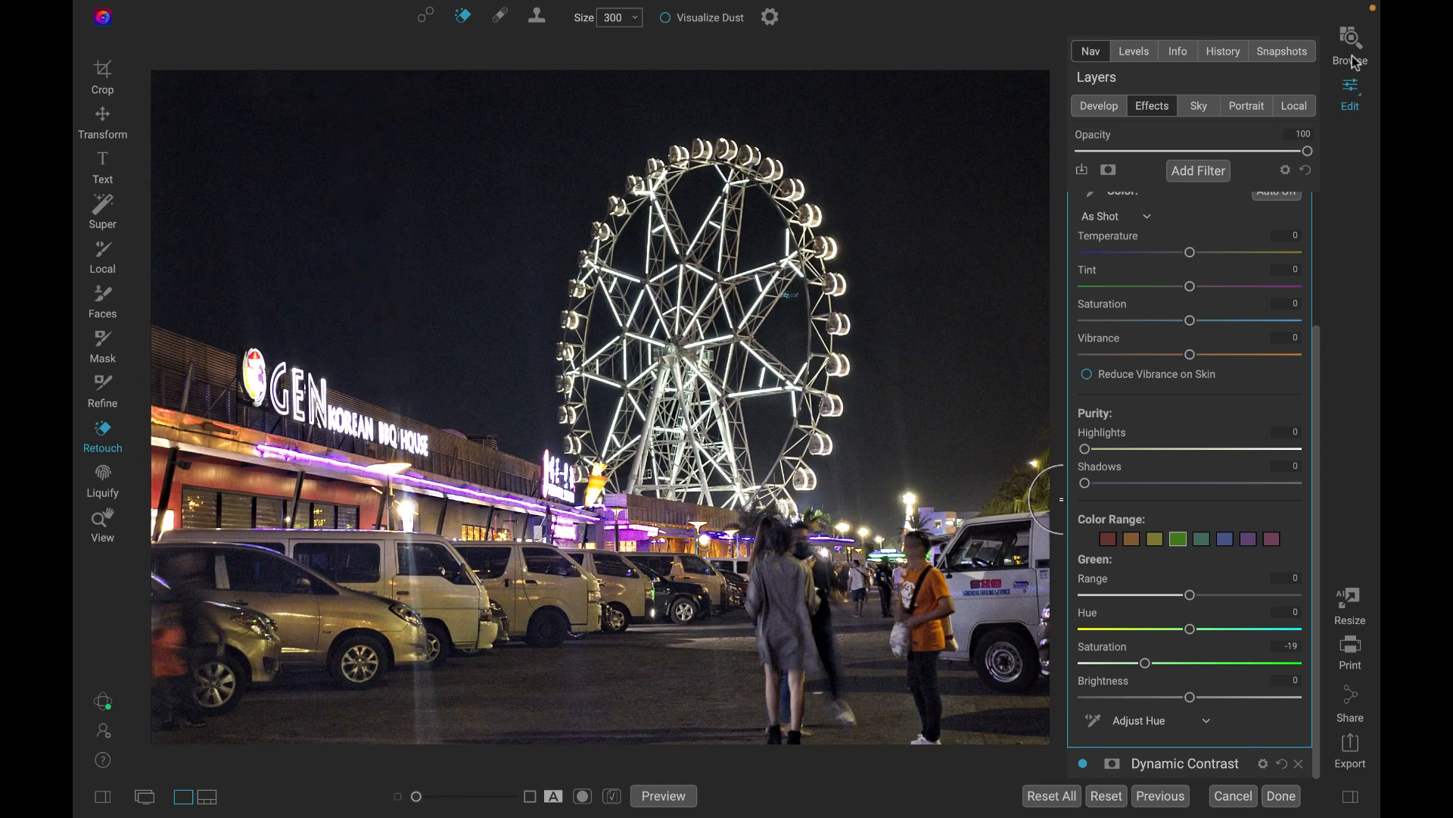
pyautogui.click(1093, 107)
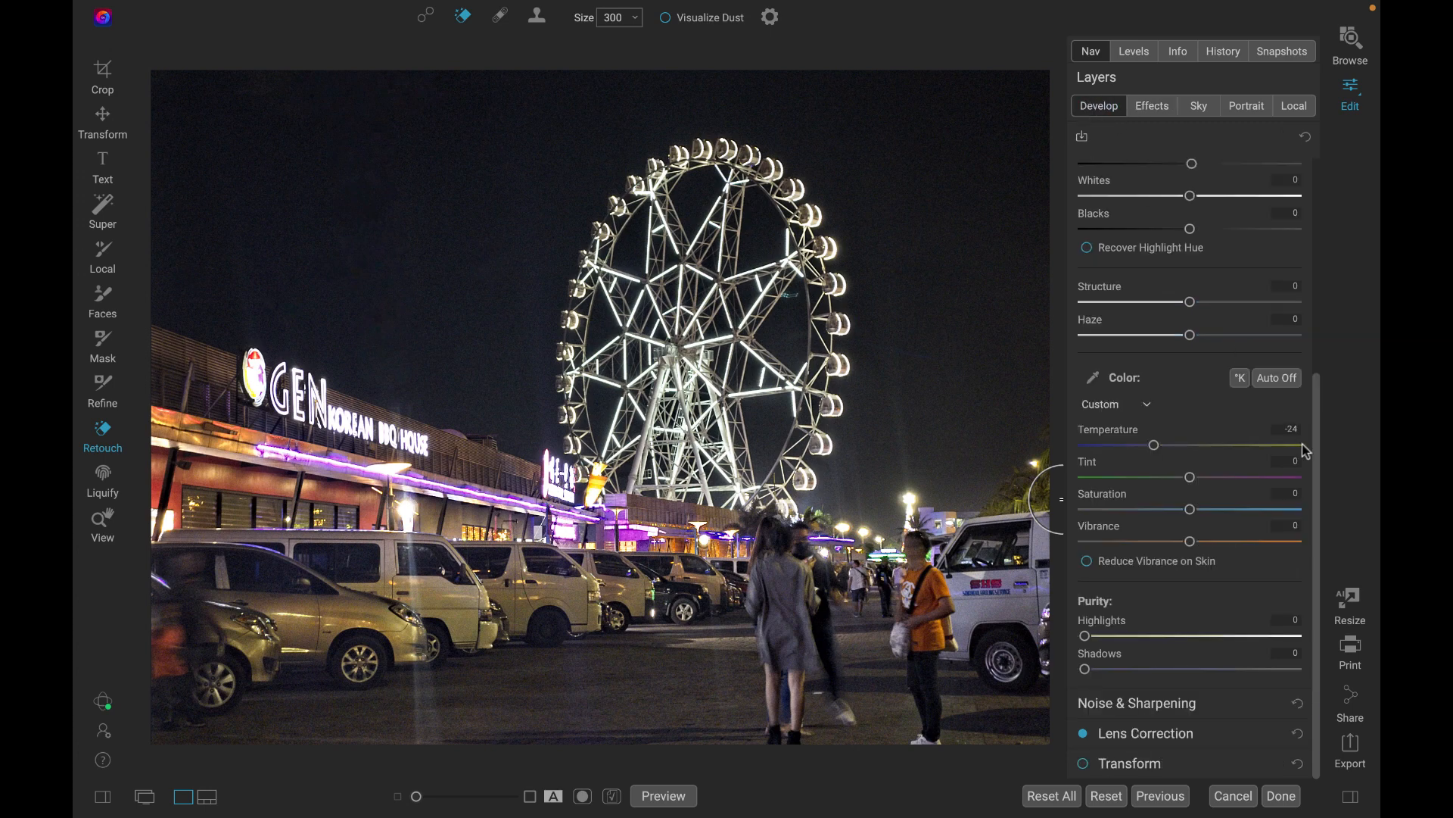
pyautogui.click(1149, 698)
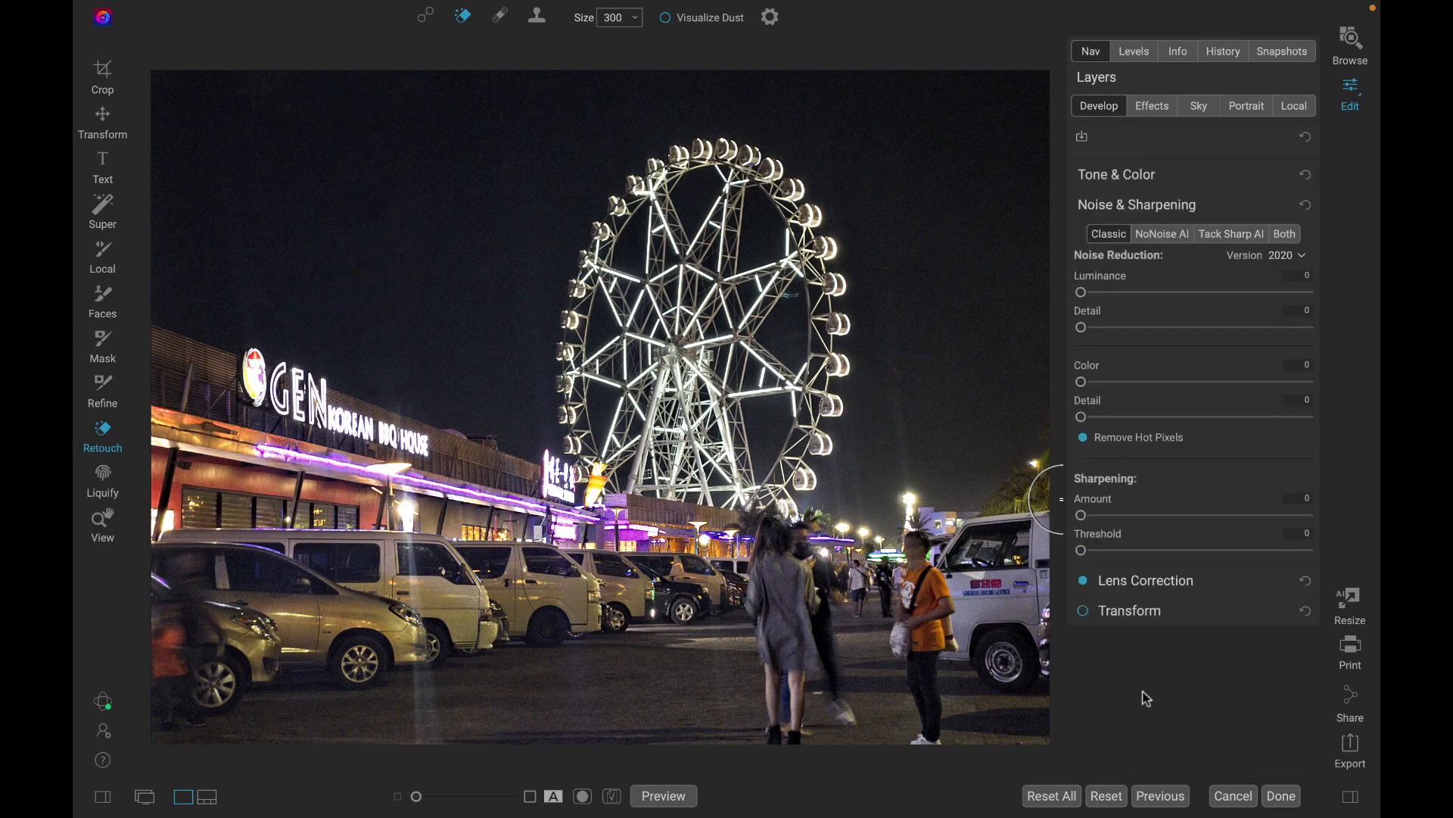
pyautogui.click(1285, 241)
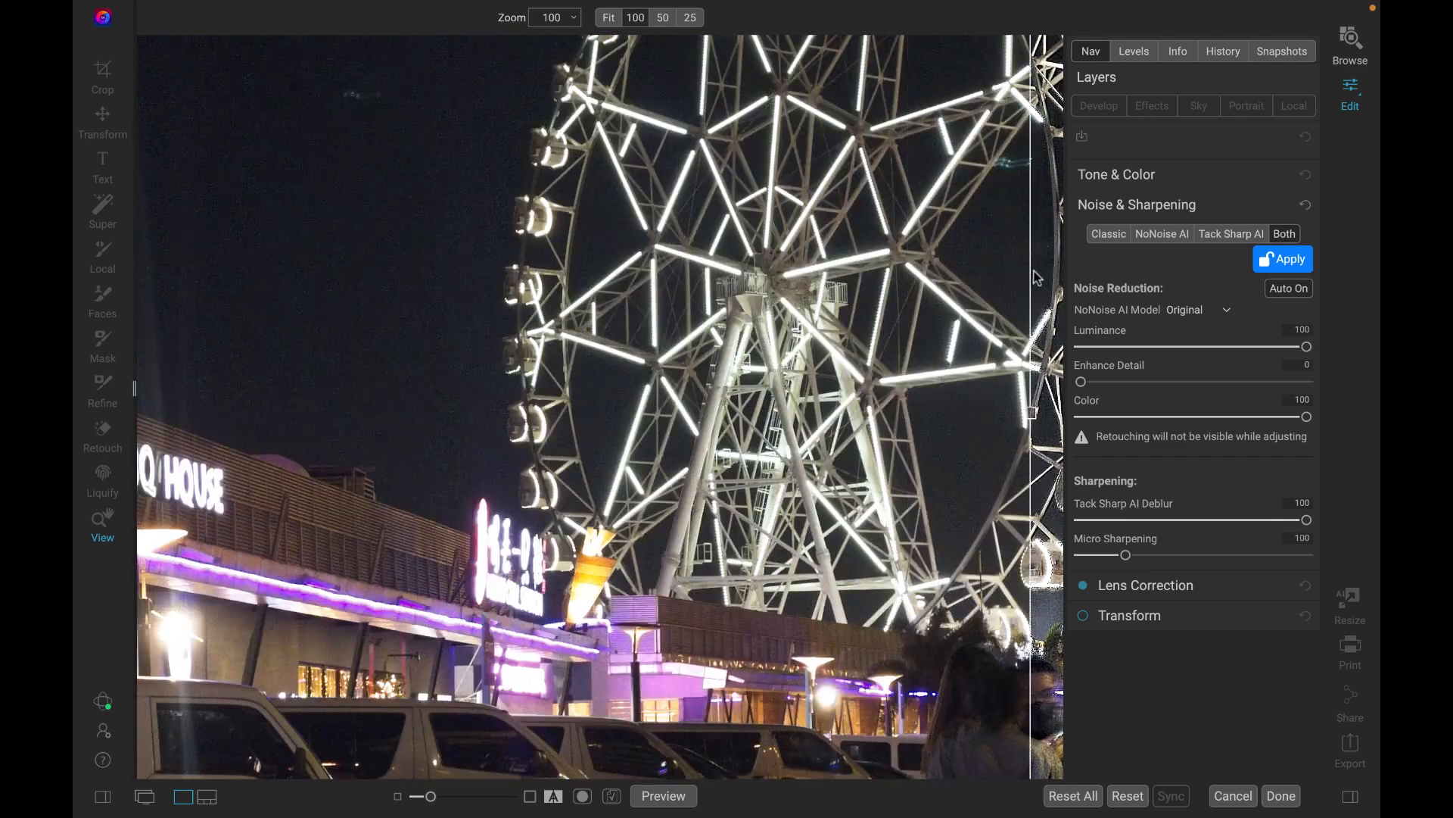
pyautogui.click(1281, 261)
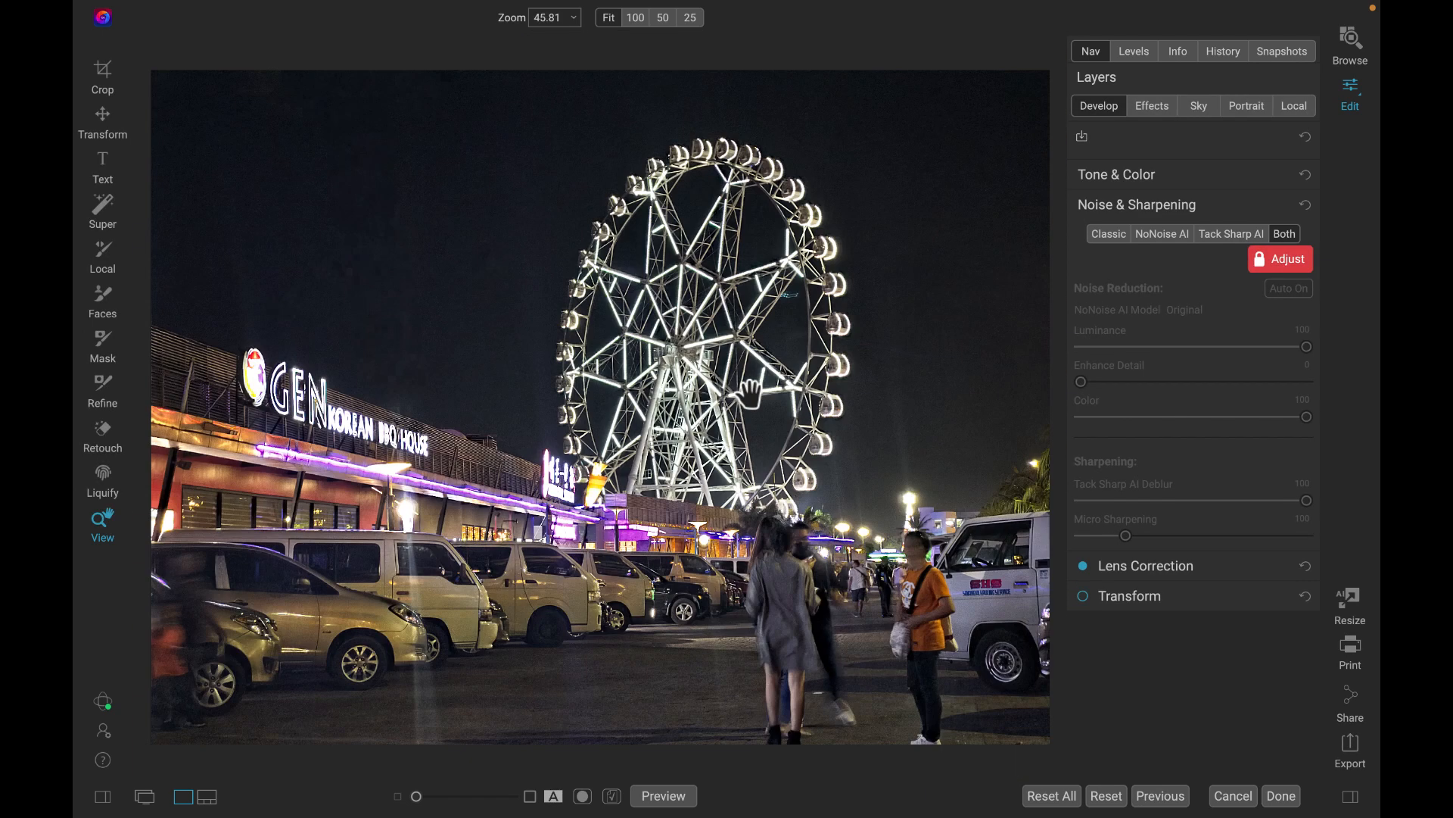
# Start exporting the edited ferris wheel photo.
pyautogui.click(1352, 746)
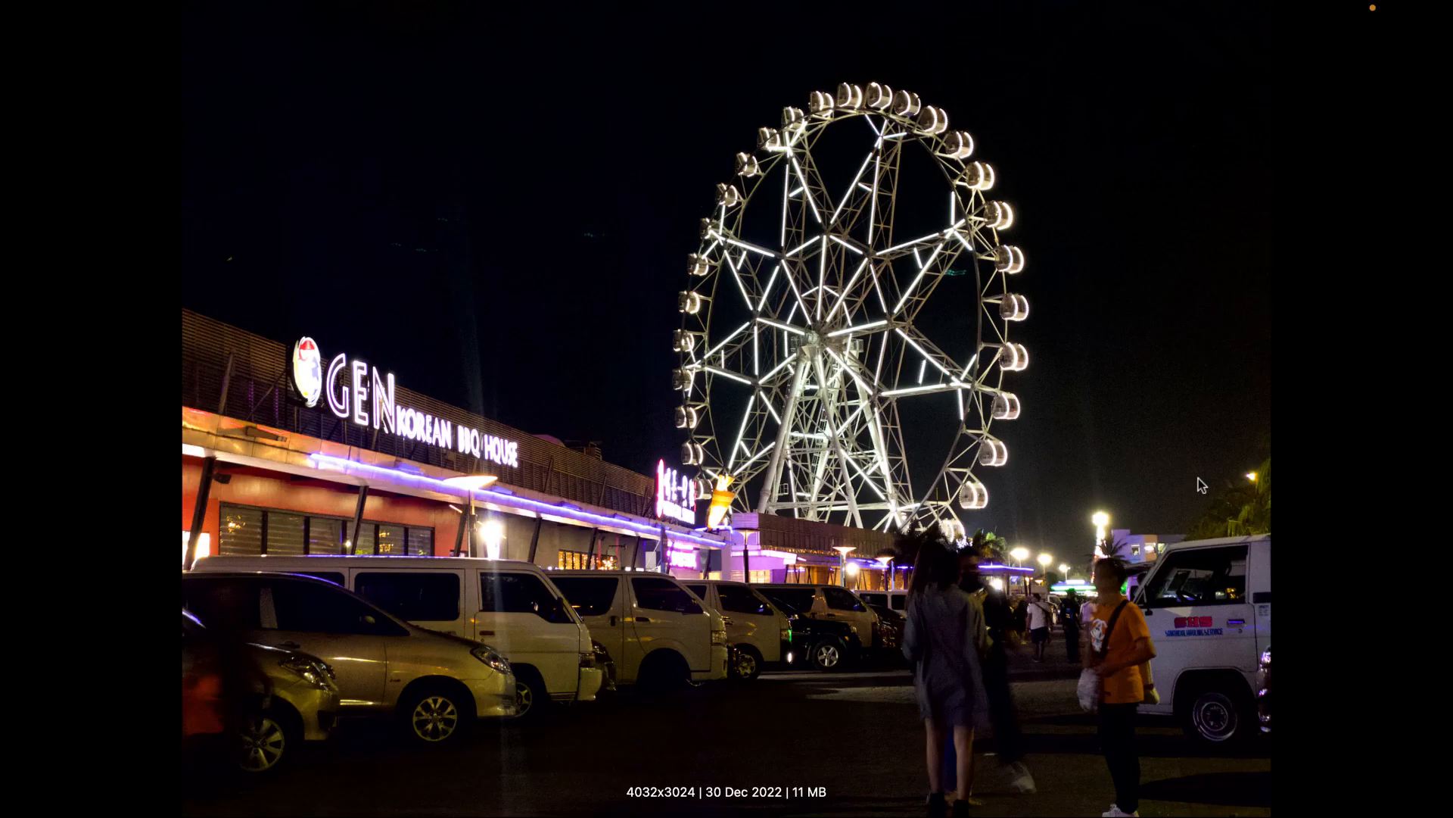